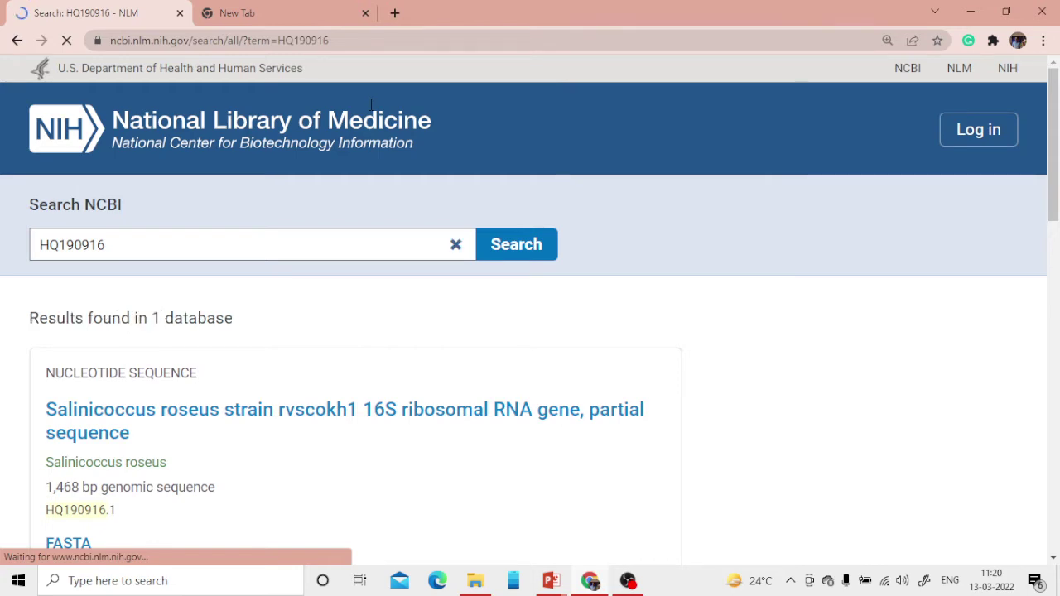
# Open the FASTA record of the Salinicoccus roseus strain rvscokh1 16S ribosomal RNA result for HQ190916.
pyautogui.scroll(-3, 351, 500)
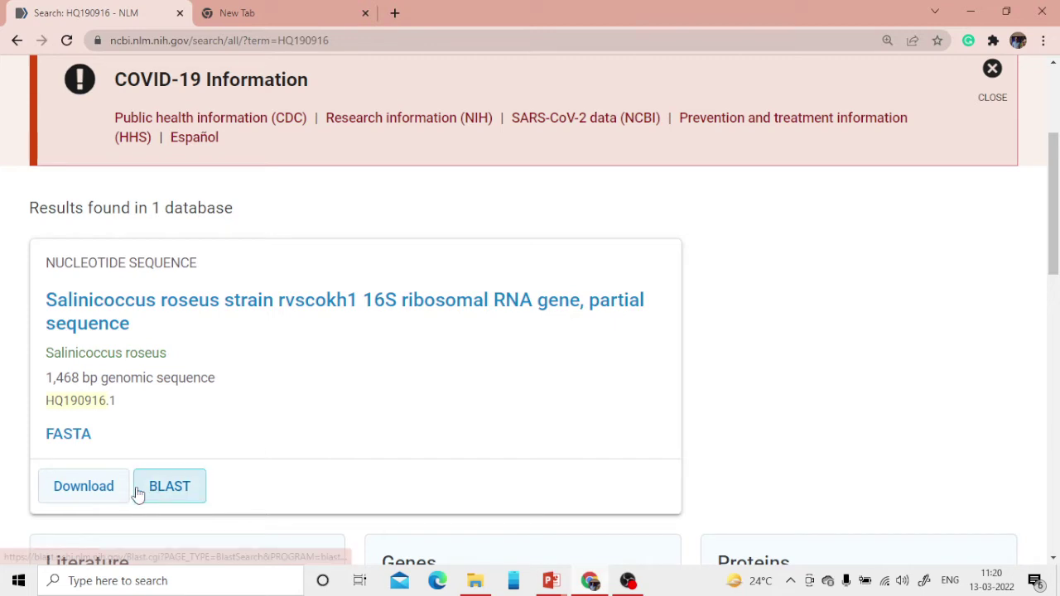
pyautogui.click(82, 439)
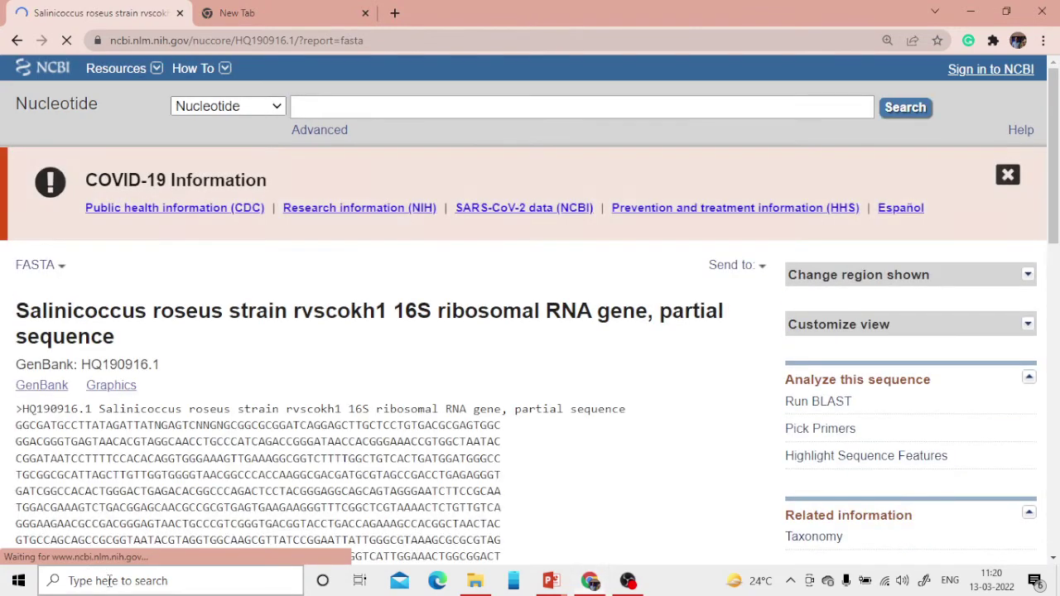
# Open a blank Notepad document and minimize it to return to the FASTA page.
pyautogui.click(105, 580)
pyautogui.write('notp')
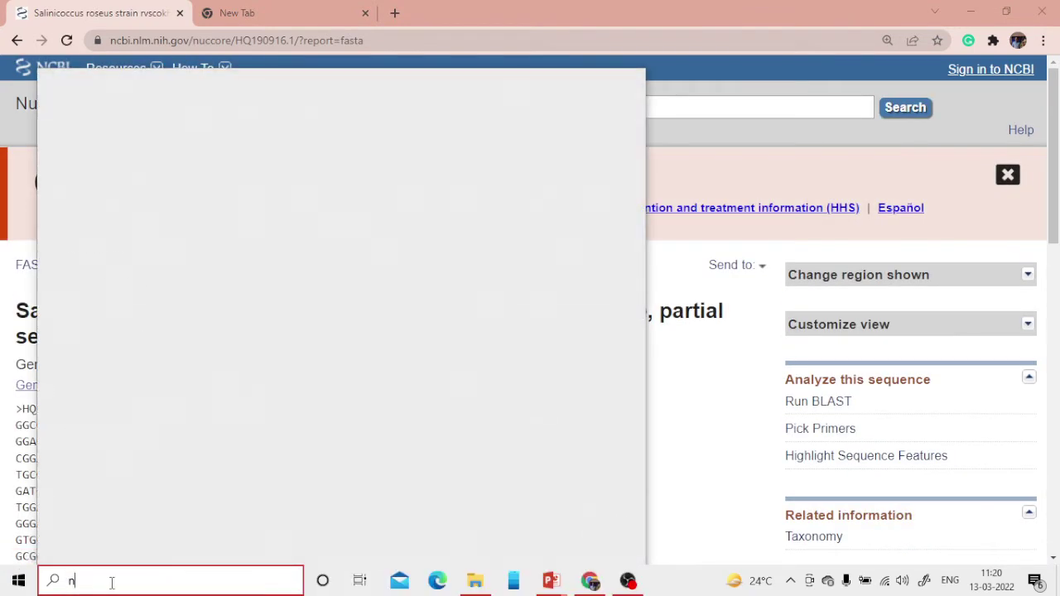
pyautogui.press('BackSpace')
pyautogui.press('BackSpace')
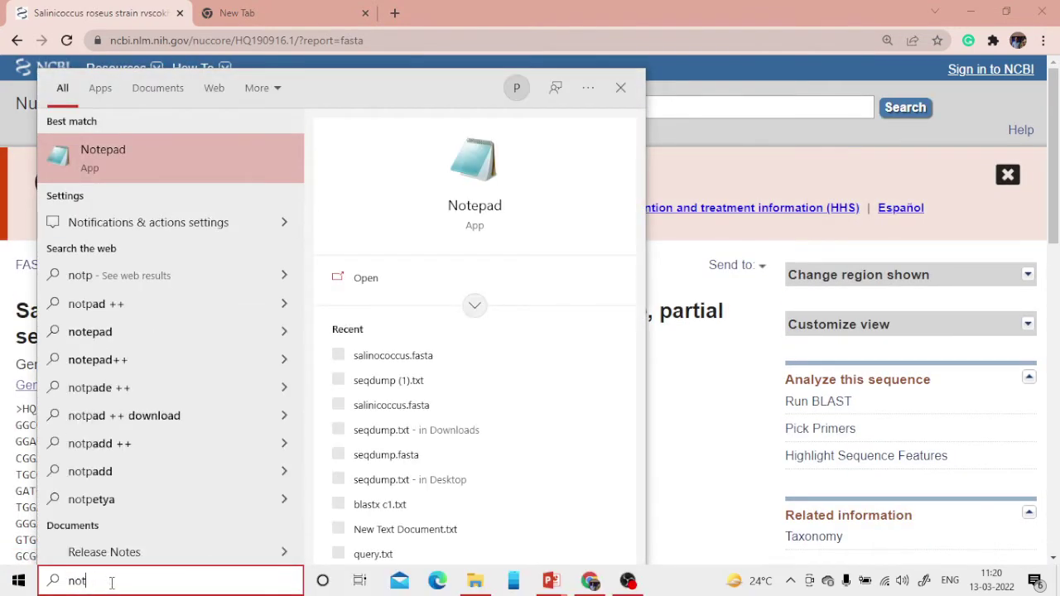
pyautogui.write('t')
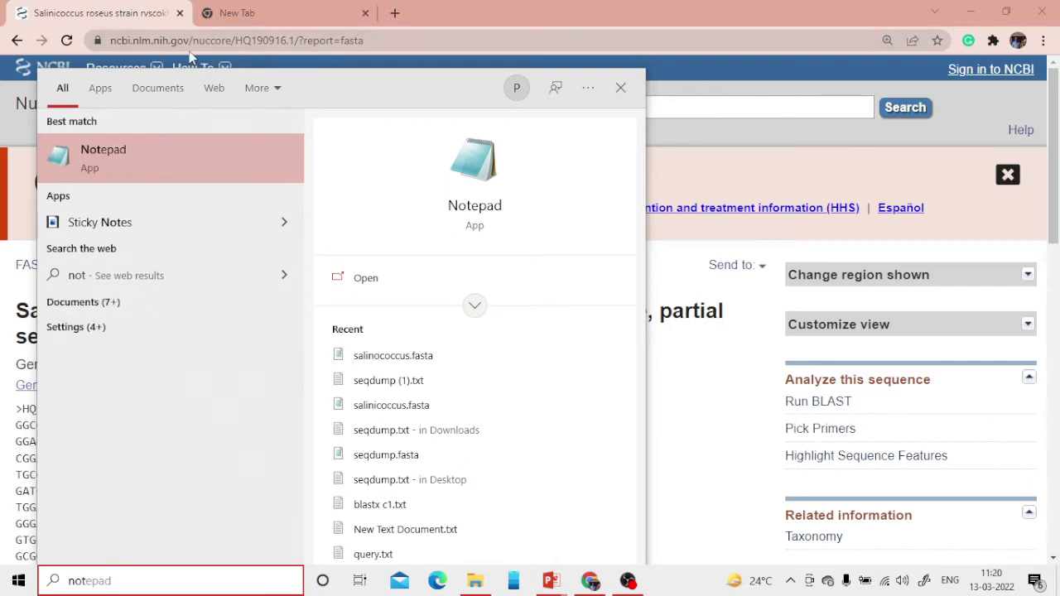
pyautogui.click(183, 144)
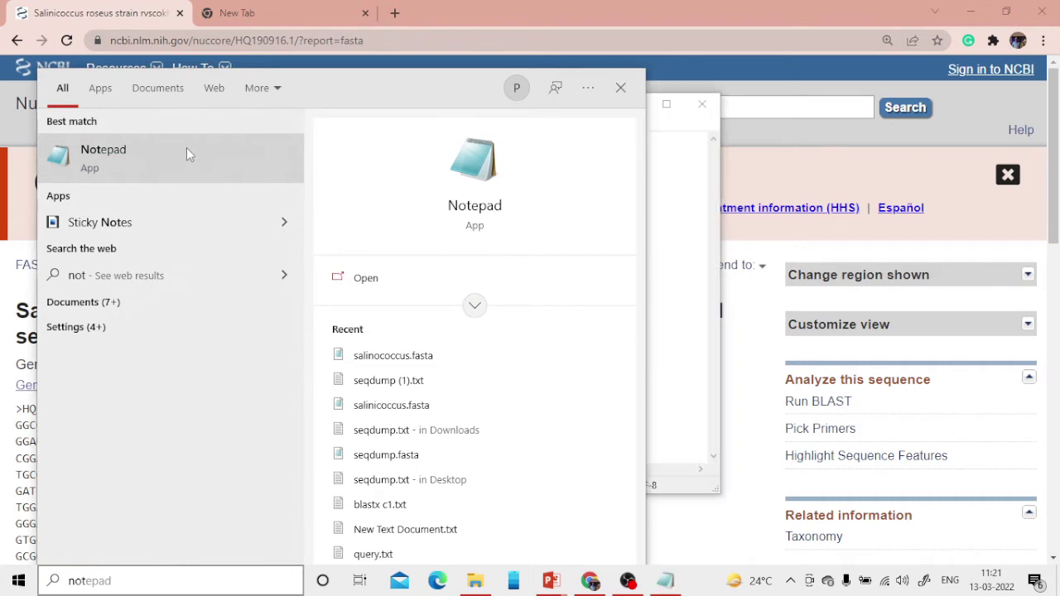
pyautogui.click(632, 105)
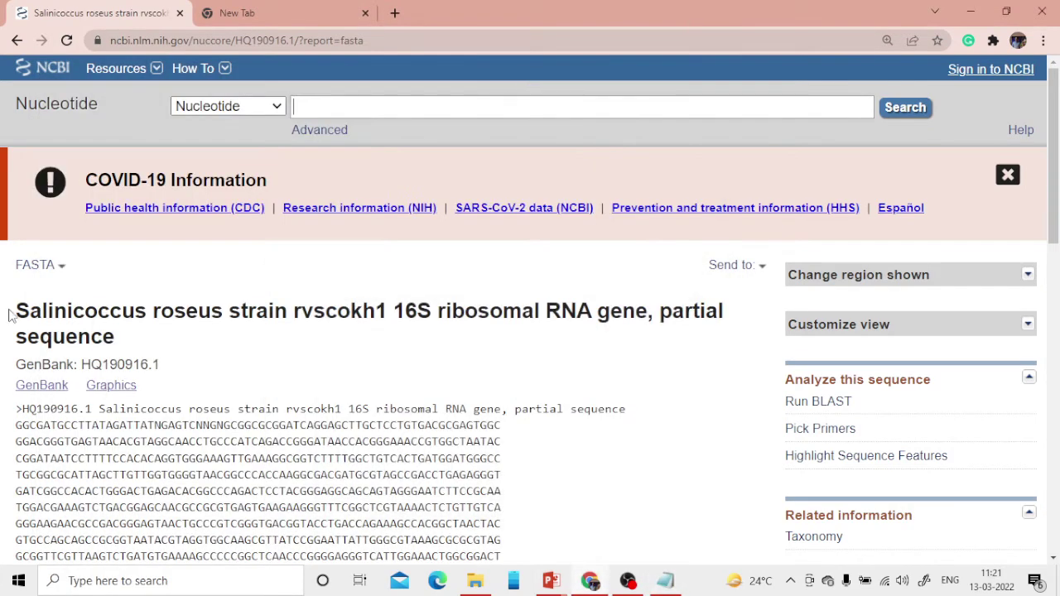
# Copy the complete HQ190916.1 FASTA sequence with its header line into the blank Notepad document, and return to the sequence page.
pyautogui.scroll(-2, 10, 307)
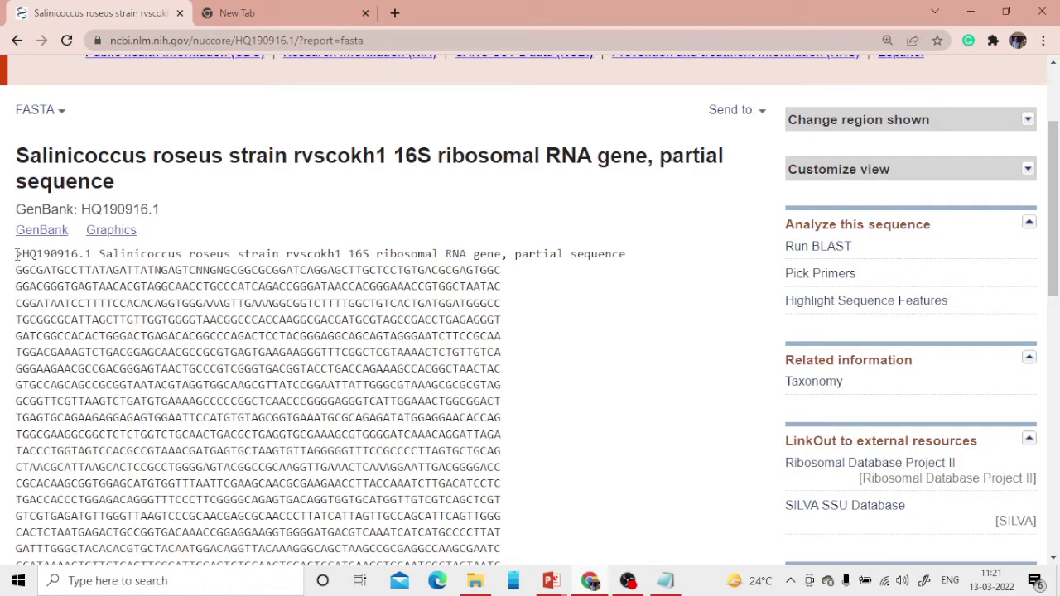
pyautogui.moveTo(16, 254); pyautogui.dragTo(490, 300)
pyautogui.scroll(-4, 149, 359)
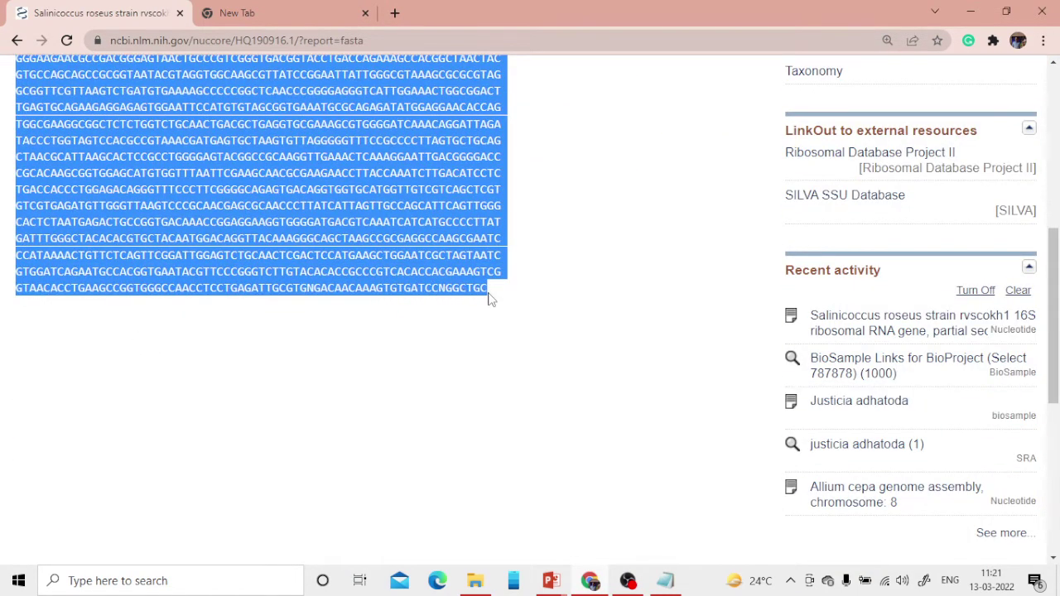
pyautogui.scroll(3, 273, 311)
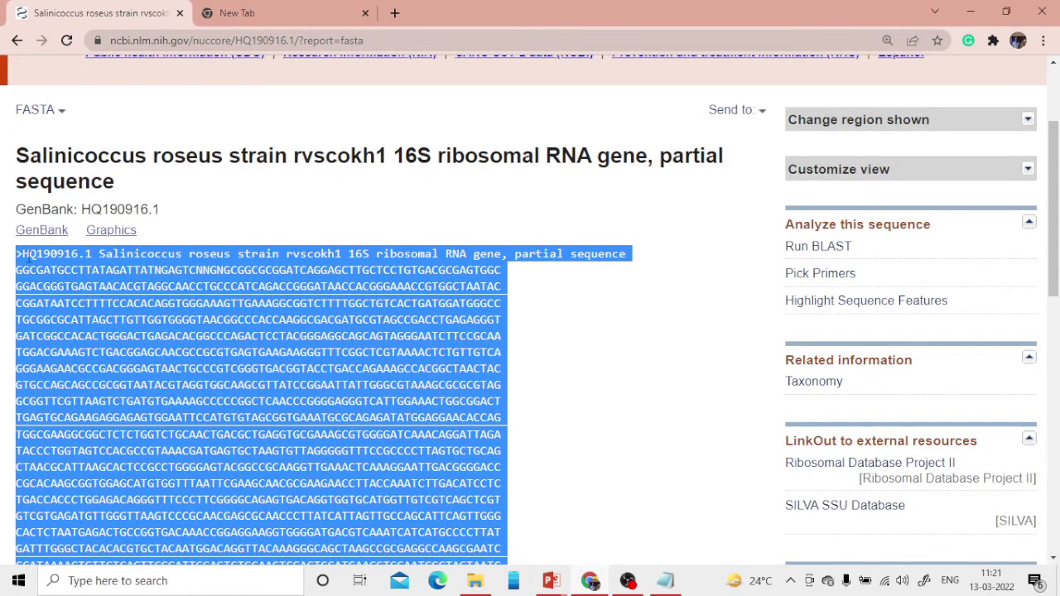
pyautogui.click(664, 583)
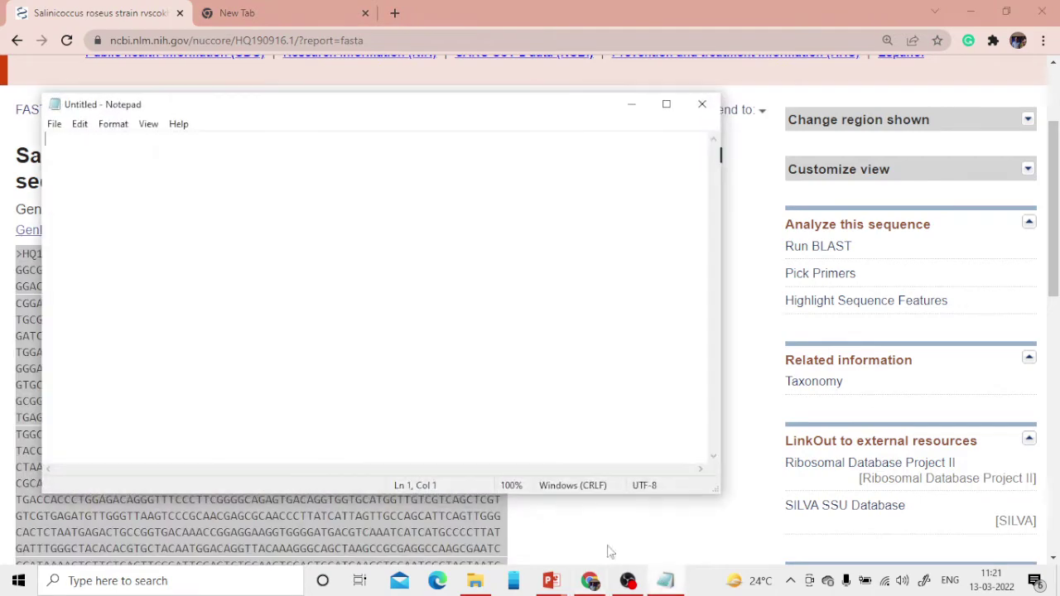
pyautogui.write('>HQ190916.1 Salinicoccus roseus strain rvscokh1 16S ribosomal RNA gene, partial sequence GGCGATGCCTTATAGATTATNGAGTCNNGNGCGGCGCGGATCAGGAGCTTGCTCCTGTGACGCGAGTGGC GGACGGGTGAGTAACACGTAGGCAACCTGCCCATCAGACCGGGATAACCACGGGAAACCGTGGCTAATAC CGGATAATCCTTTTCCACACAGGTGGGAAAGTTGAAAGGCGGTCTTTTGGCTGTCACTGATGGATGGCC TGCGGCGCATTAGCTTGTTGGTGGGGTAACGGCCCACCAAGGCGACGATGCGTAGCCGACCTGAGAGGGT GATCGGCCACACTGGGACTGAGACACGGCCCAGACTCCTACGGGAGGCAGCAGTAGGGAATCTTCCGCAA TGGACGAAAGTCTGACGGAGCAACGCCGCGTGAGTGAAGAAGGGTTTCGGCTCGTAAAACTCTGTTGTCA GGGAAGAACGCCGACGGGAGTAACTGCCCGTCGGGTGACGGTACCTGACCAGAAAGCCACGGCTAACTAC GTGCCAGCAGCCGCGGTAATACGTAGGTGGCAAGCGTTATCCGGAATTATTGGGCGTAAAGCGCGCGTAG GCGGTTCGTTAAGTCTGATGTGAAAGCCCCCGGCTCAACCCGGGGAGGGTCATTGGAAACTGGCGGACT TGAGTGCAGAAGAGGAGAGTGGAATTCCATGTGTAGCGGTGAAATGCGCAGAGATATGGAGGAACACCAG TGGCGAAGGCGGCTCTCTGGTCTGCAACTGACGCTGAGGTGCGAAAGCGTGGGGATCAAACAGGATTAGA TACCCTGGTAGTCCACGCCGTAAACGATGAGTGCTAAGTGTTAGGGGGTTTCCGCCCCTTAGTGCTGCAG CTAACGCATTAAGCACTCCGCCTGGGGAGTACGGCCGCAAGGTTGAAACTCAAAGGAATTGACGGGGACC CGCACAAGCGGTGGAGCATGTGGTTTAATTCGAAGCAACGCGAAGAACCTTACCAAATCTTGACATCCTC TGACCACCCTGGAGACAGGGTTTCCCTTCGGGGCAGAGTGACAGGTGGTGCATGGTTGTCGTCAGCTCGT GTCGTGAGATGTTGGGTTAAGTCCCGCAACGAGCGCAACCCTTATCATTAGTTGCCAGCATTCAGTTGGG CACTCTAATGAGACTGCCGGTGACAAACCGGAGGAAGGTGGGGATGACGTCAAATCATCATGCCCCTTAT GATTTGGGCTACACACGTGCTACAATGGACAGGTTACAAAGGGCAGCTAAGCCGCGAGGCCAAGCGAATC CCATAAAACTGTTCTCAGTTCGGATTGGAGTCTGCAACTCGACTCCATGAAGCTGGAATCGCTAGTAATC GTGGATCAGAATGCCACGGTGAATACGTTCCCGGGTCTTGTACACACCGCCCGTCACACCACGAAAGTCG GTAACACCTGAAGCCGGTGGGCCAACCTCCTGAGATTGCGTGNGACAACAAAGTGTGATCCNGGCTGC')
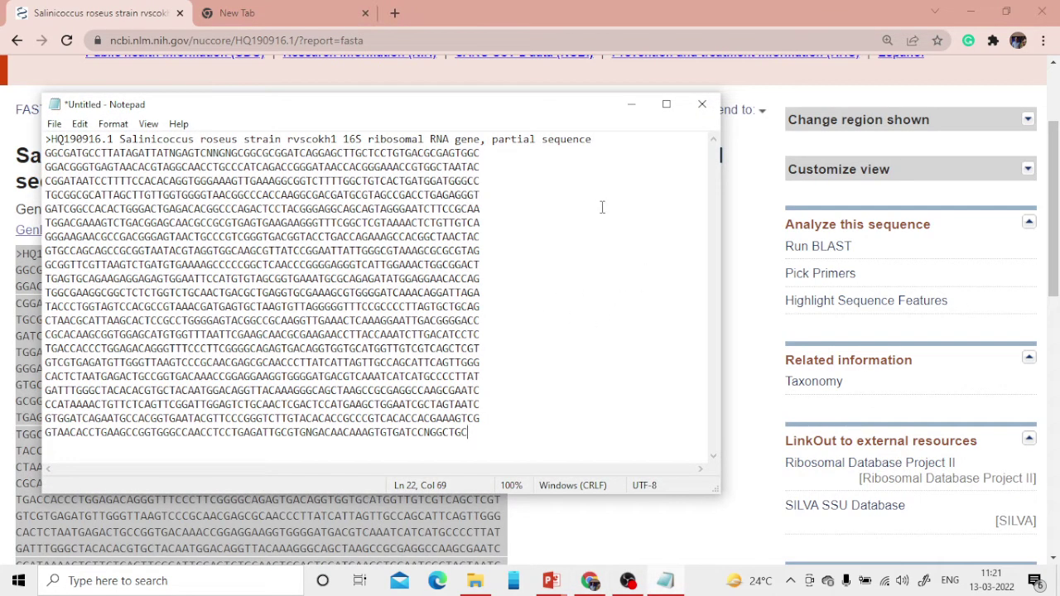
pyautogui.click(631, 106)
pyautogui.click(639, 365)
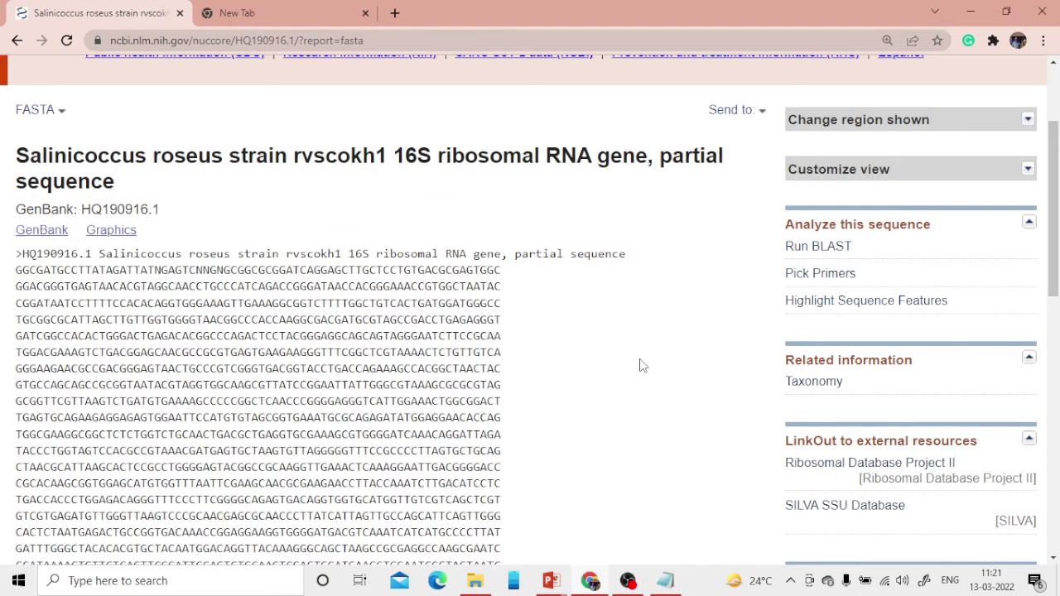
# Run a nucleotide BLAST of HQ190916.1 against the rRNA/ITS database of 16S ribosomal RNA sequences (Bacteria and Archaea).
pyautogui.click(818, 247)
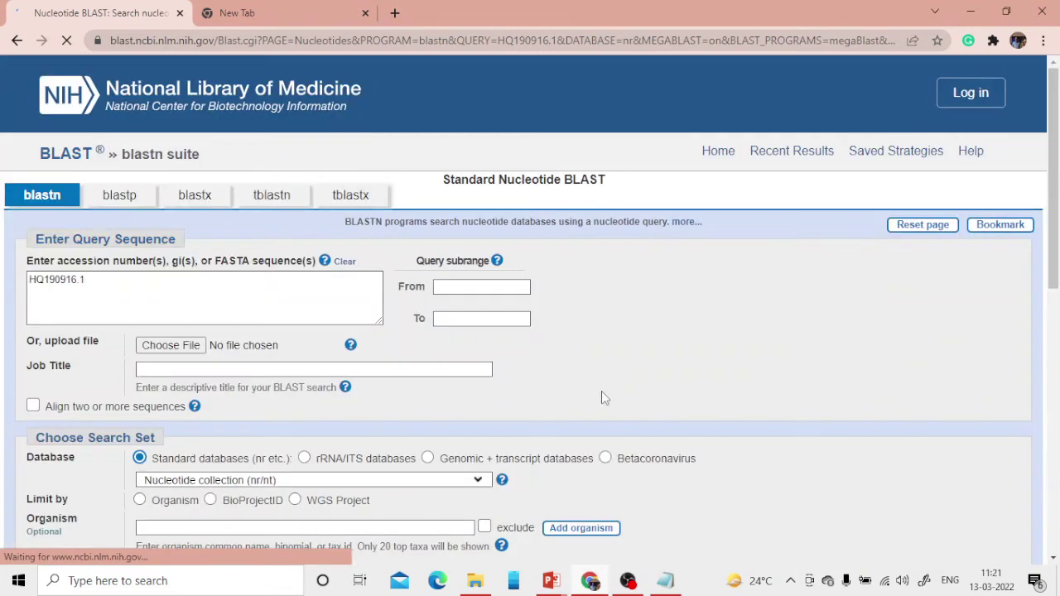
pyautogui.scroll(-2, 602, 391)
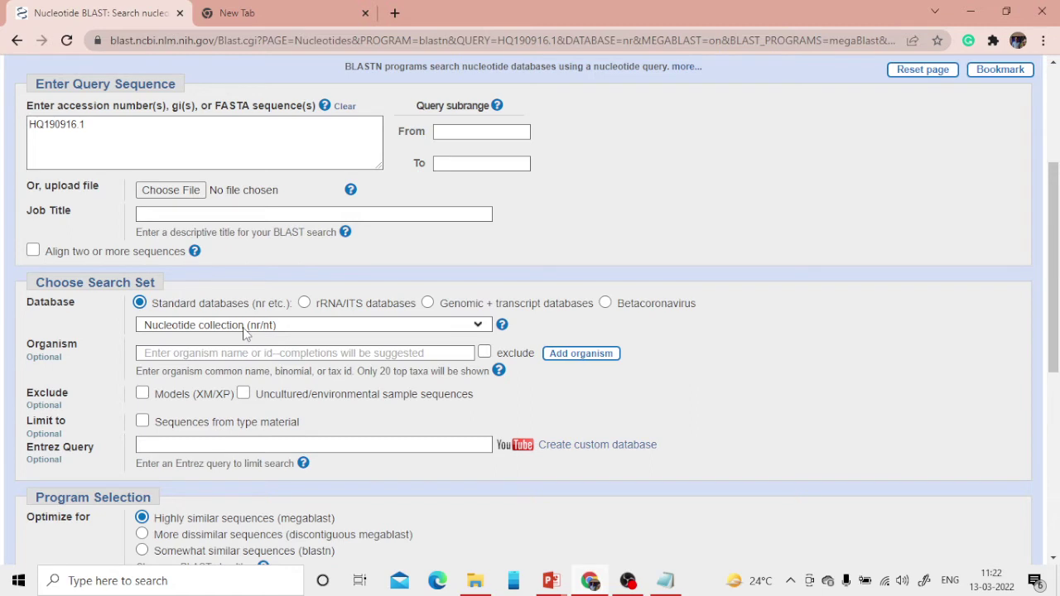
pyautogui.click(305, 304)
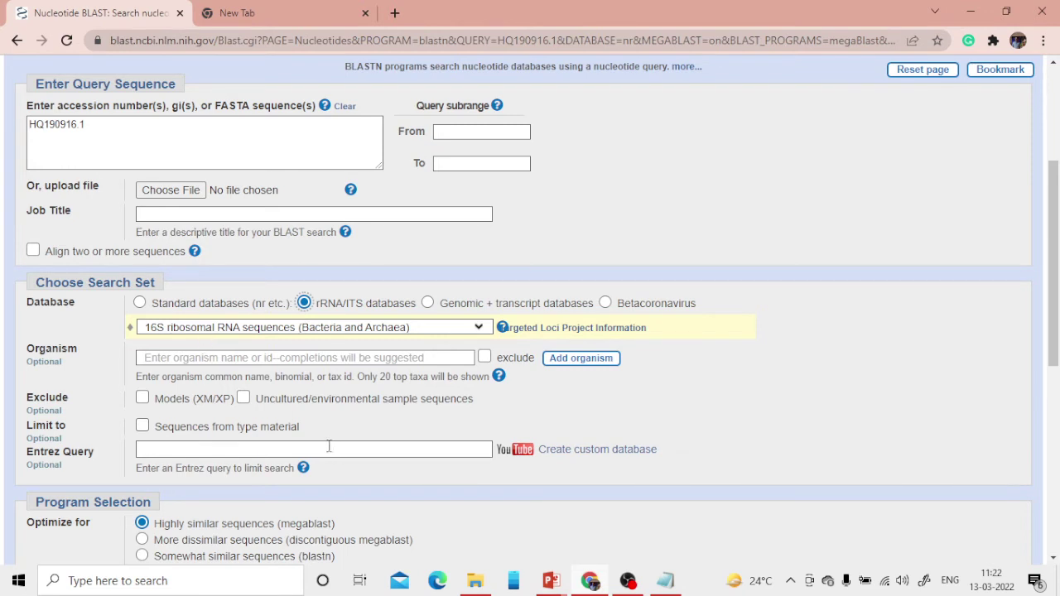
pyautogui.scroll(-2, 324, 447)
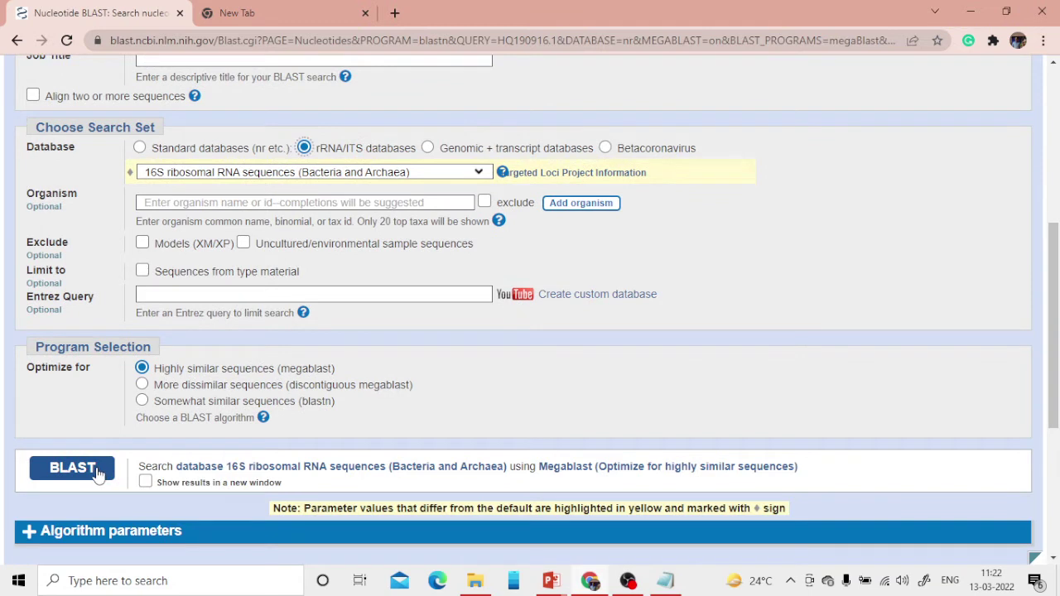
pyautogui.click(73, 468)
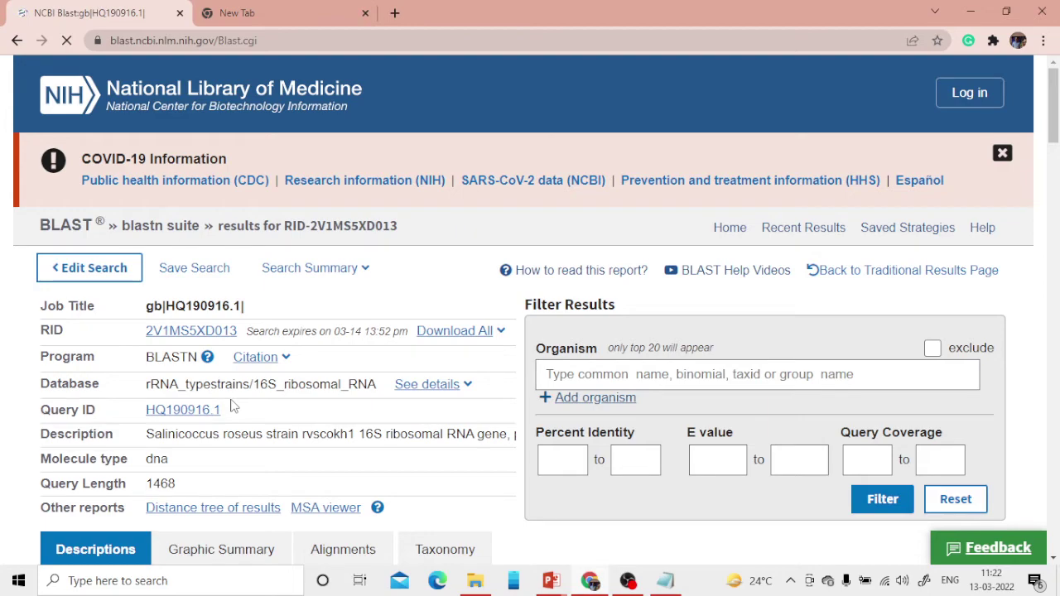
# Deselect all BLAST hits and select only the first six, from Salinicoccus amylolyticus through Salinicoccus siamensis.
pyautogui.scroll(-3, 419, 429)
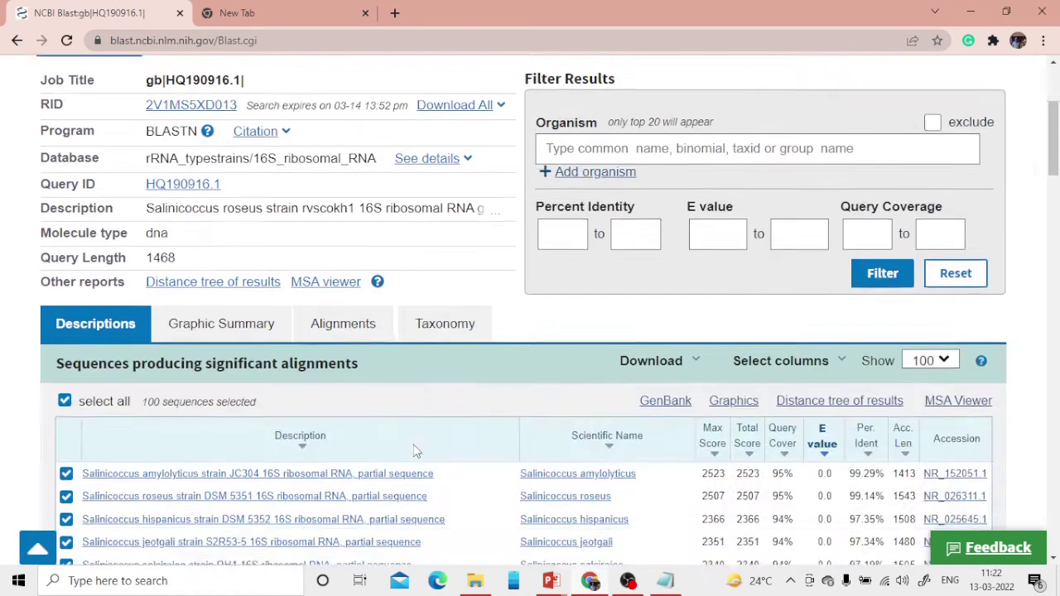
pyautogui.scroll(-3, 417, 452)
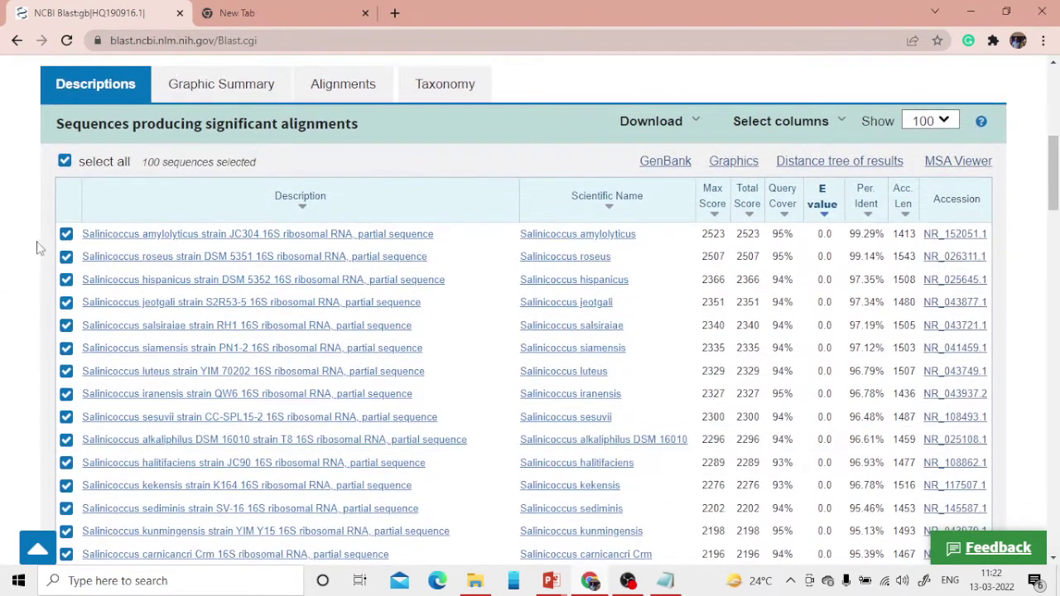
pyautogui.click(67, 164)
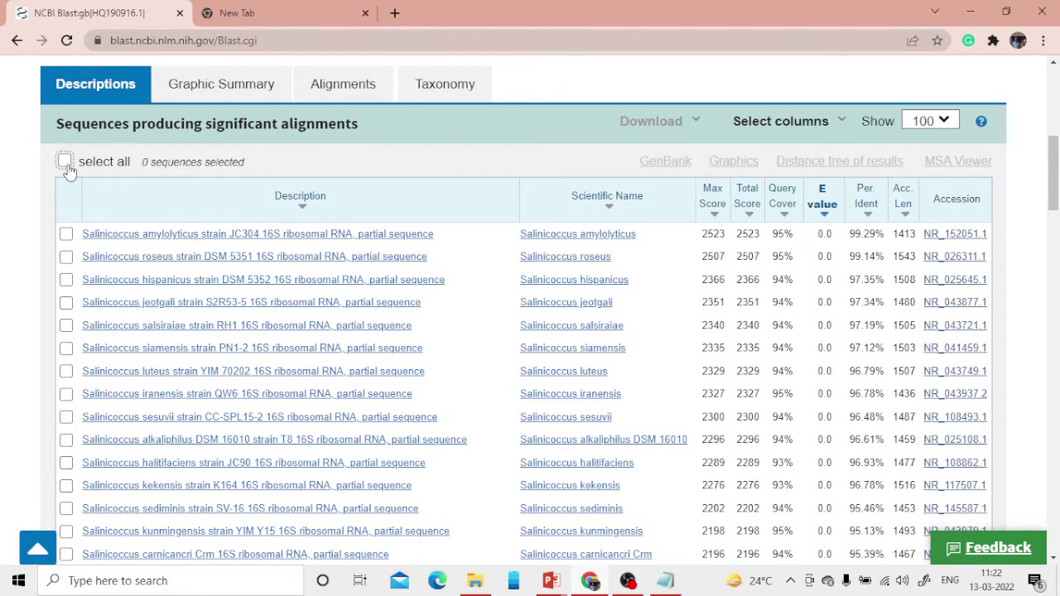
pyautogui.click(66, 235)
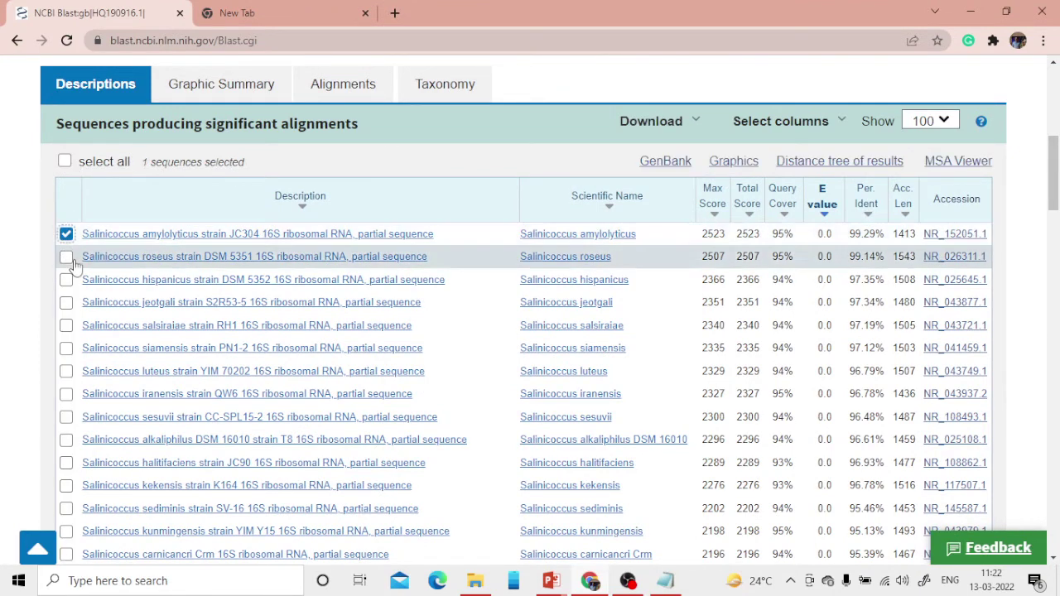
pyautogui.click(67, 257)
pyautogui.click(67, 280)
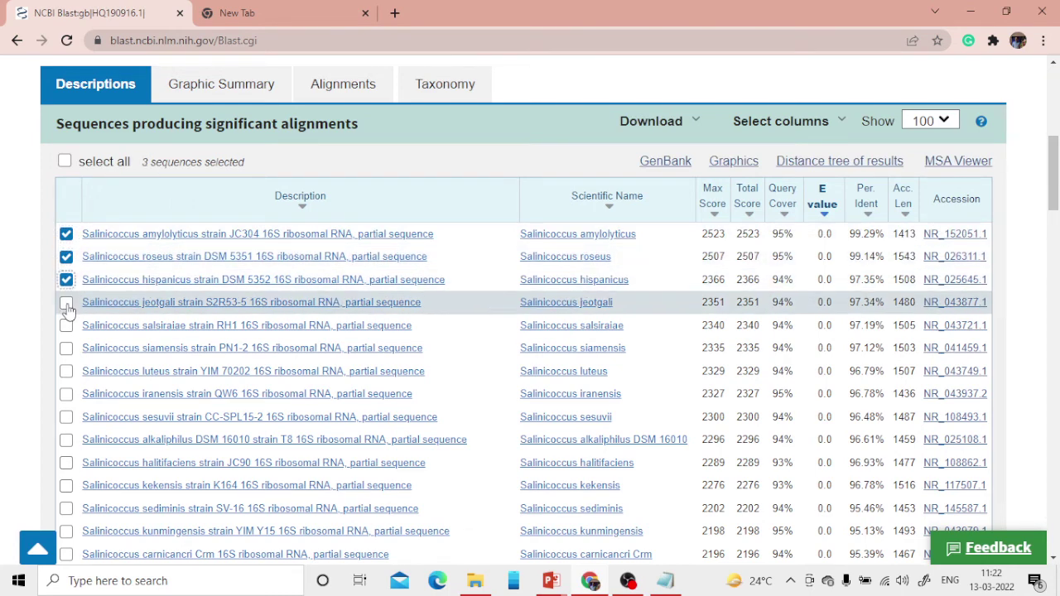
pyautogui.click(67, 302)
pyautogui.click(66, 325)
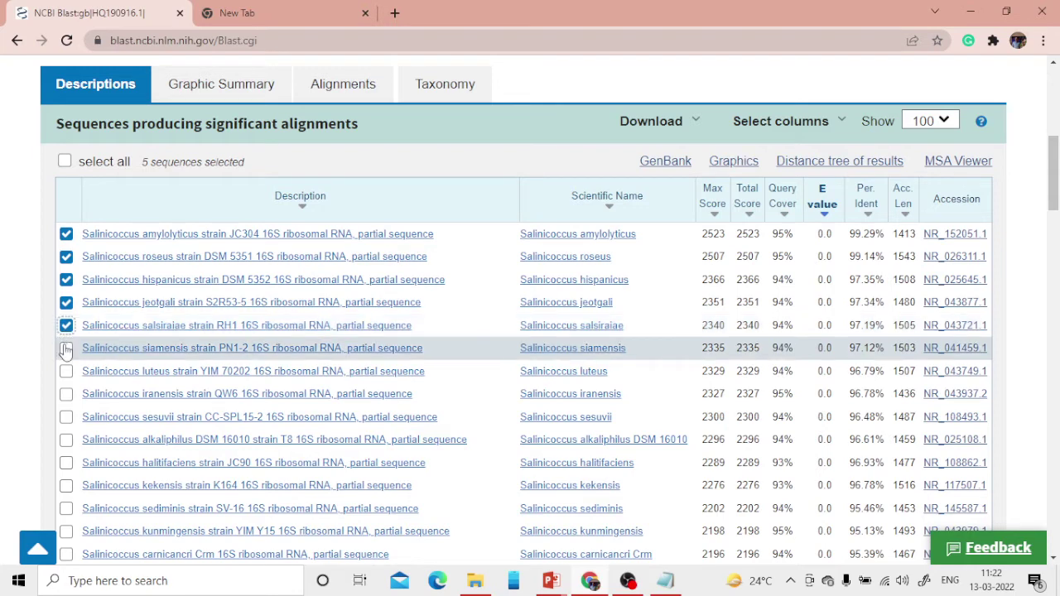
pyautogui.click(66, 349)
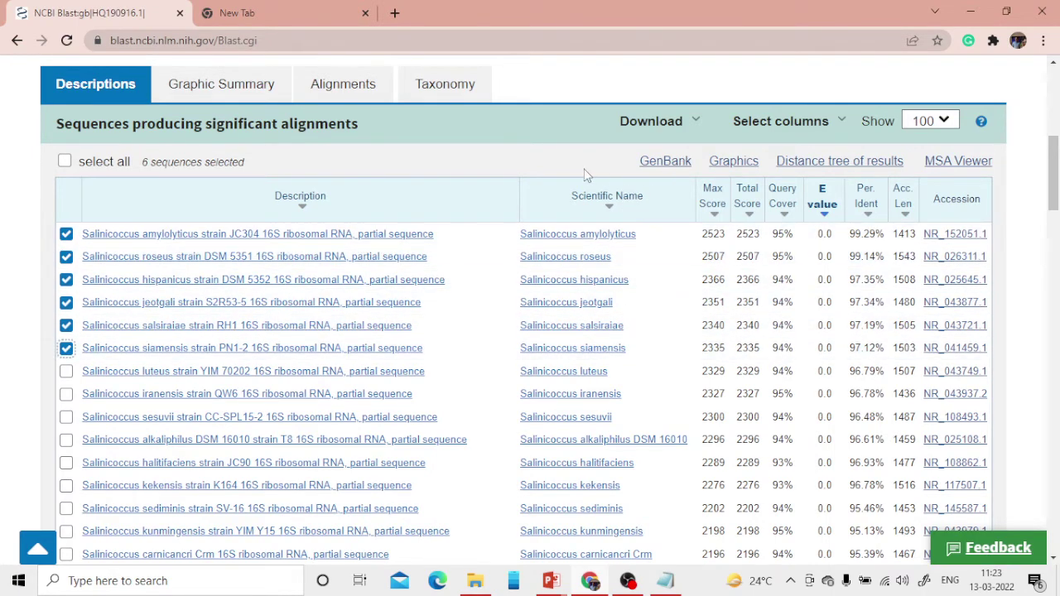
# Download the selected hits as FASTA (aligned sequences) and open the downloaded seqdump (2).txt from its folder.
pyautogui.click(697, 123)
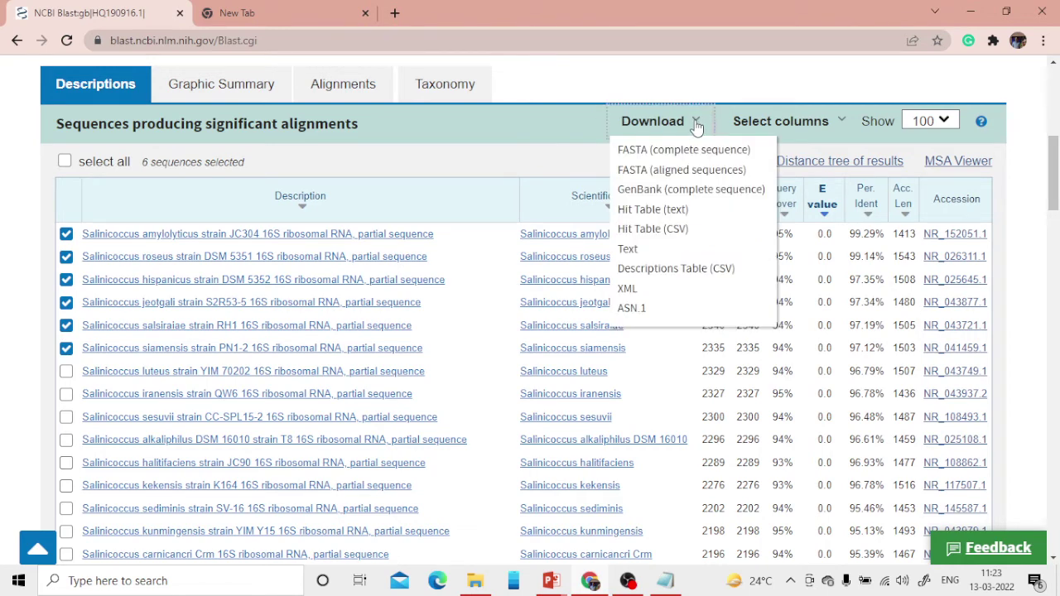
pyautogui.click(665, 172)
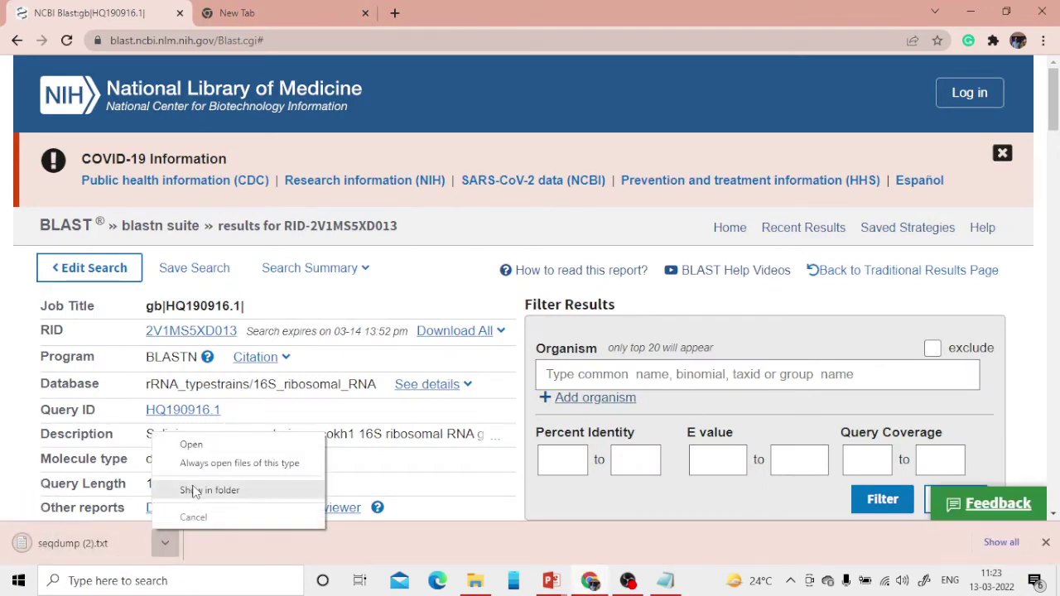
pyautogui.click(195, 490)
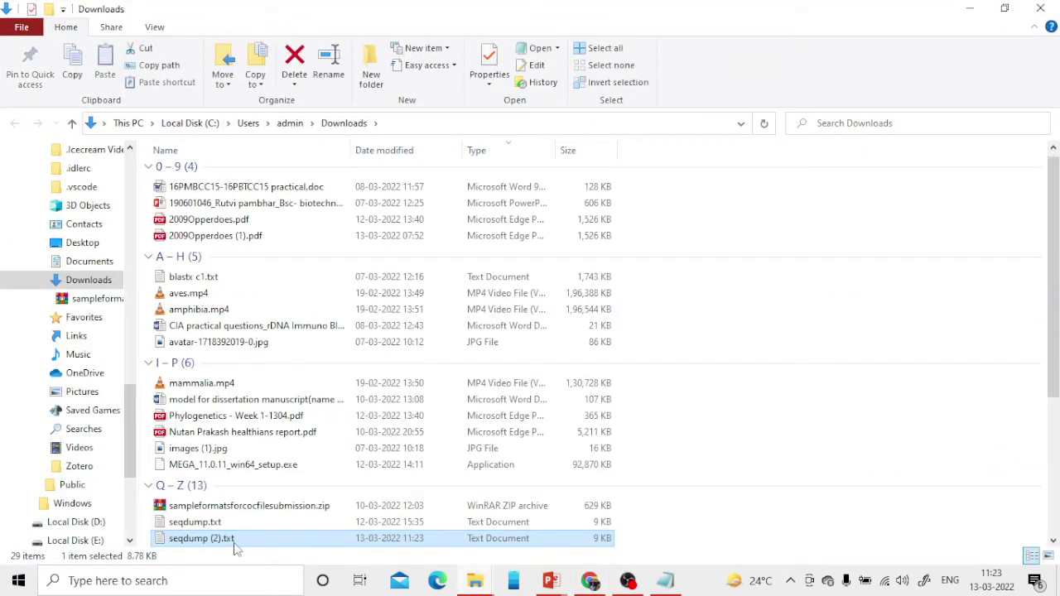
pyautogui.doubleClick(230, 540)
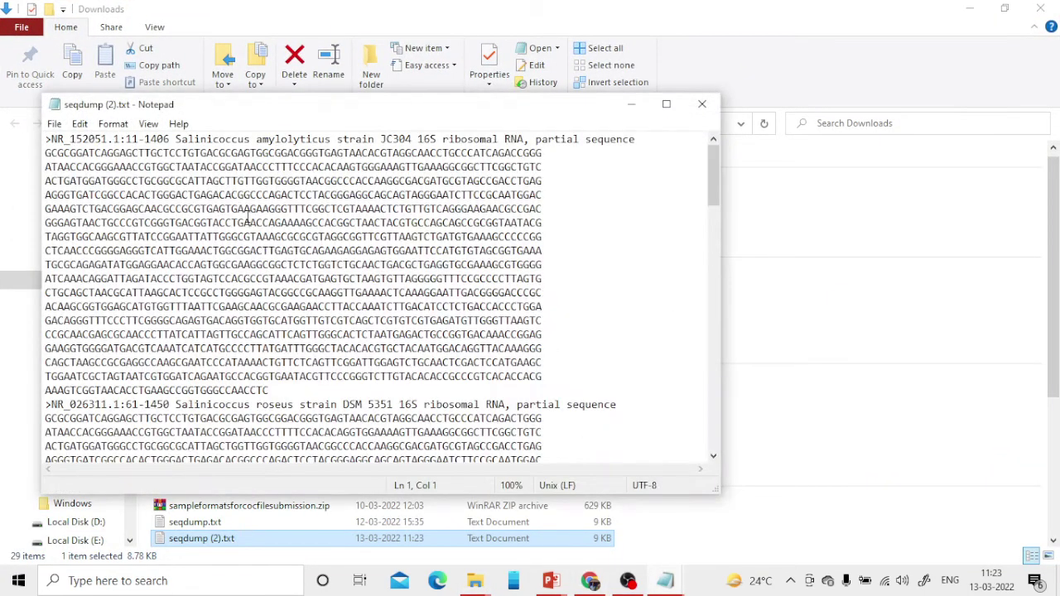
# Copy all sequences from seqdump (2).txt and paste them on a new line below the HQ190916.1 sequence in the untitled Notepad document.
pyautogui.scroll(-5, 248, 220)
pyautogui.scroll(-6, 74, 244)
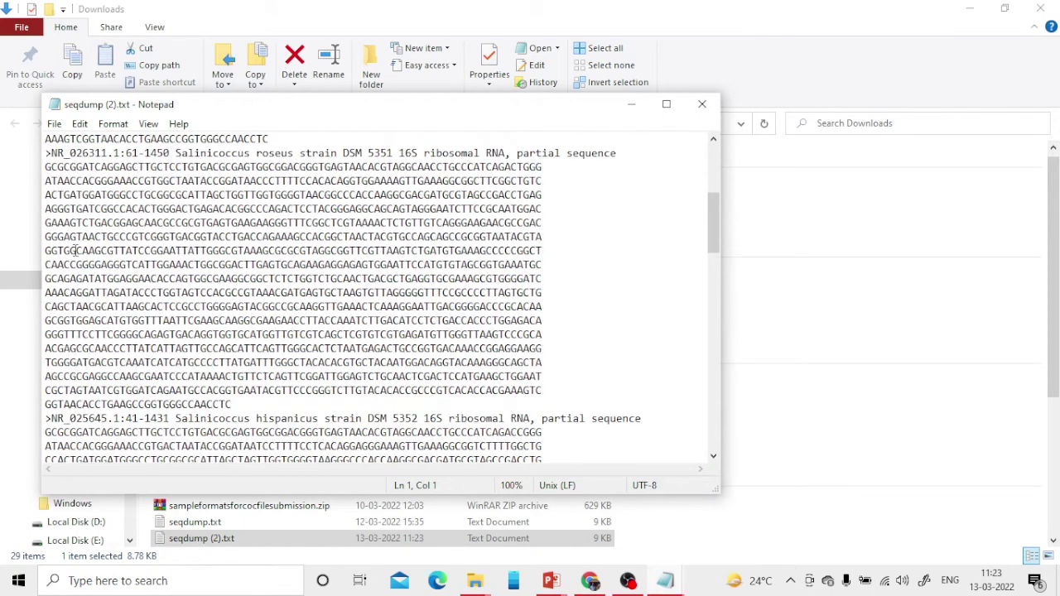
pyautogui.scroll(-4, 149, 263)
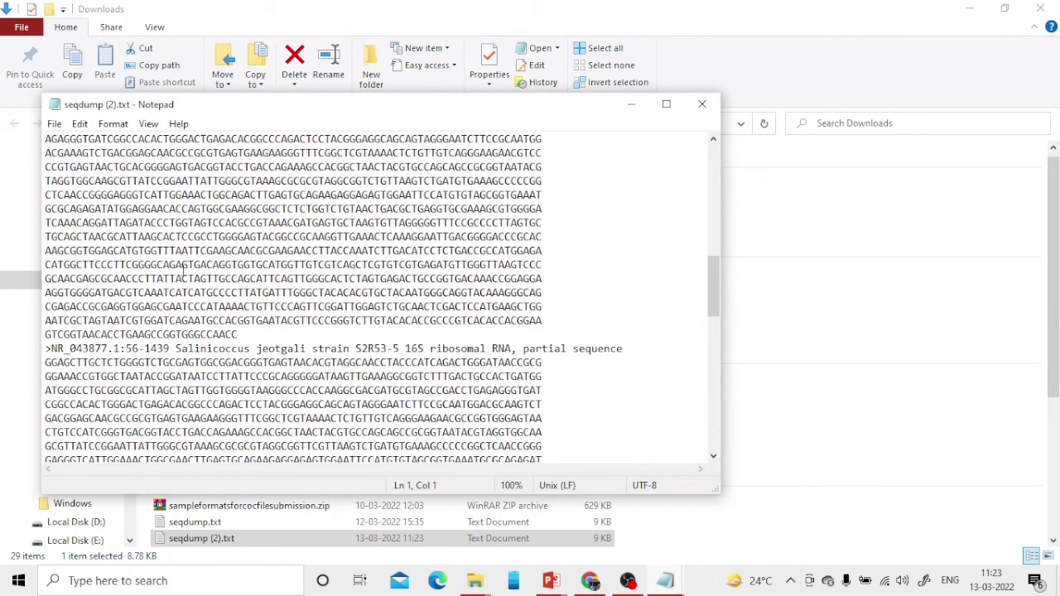
pyautogui.hotkey('ctrl', 'a')
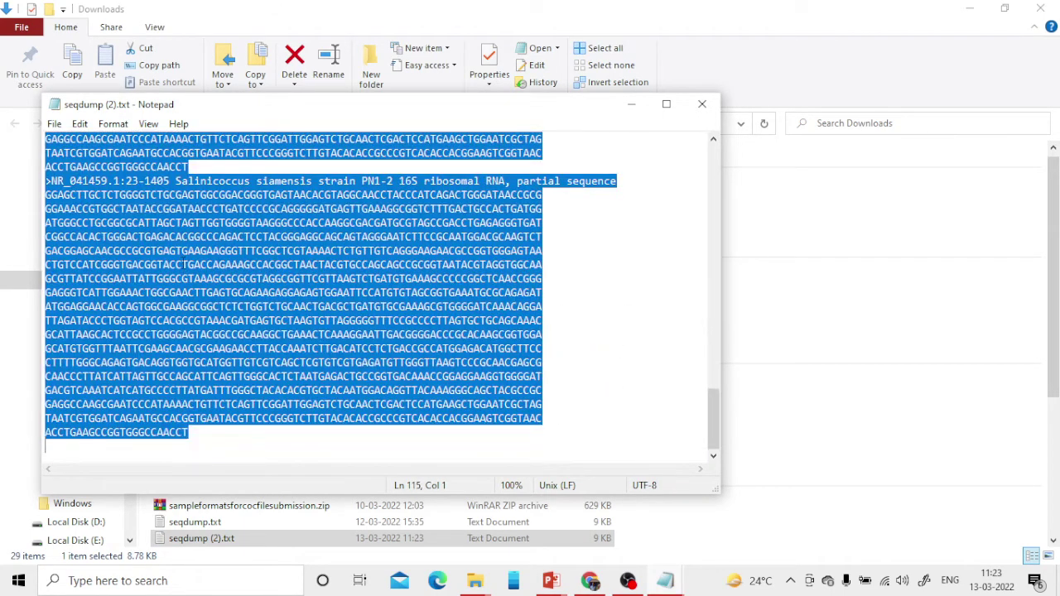
pyautogui.click(665, 583)
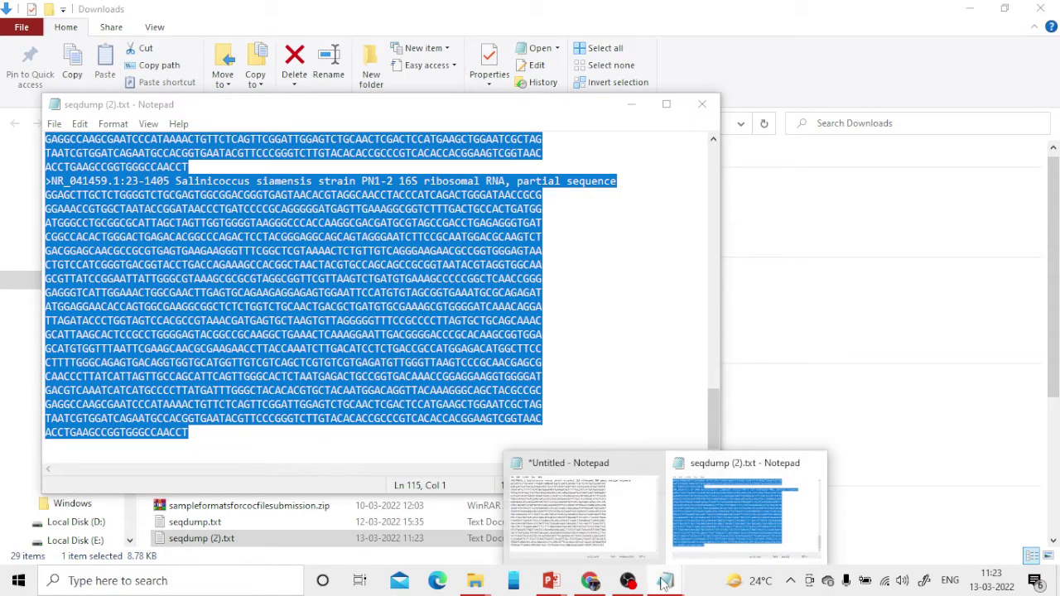
pyautogui.click(640, 531)
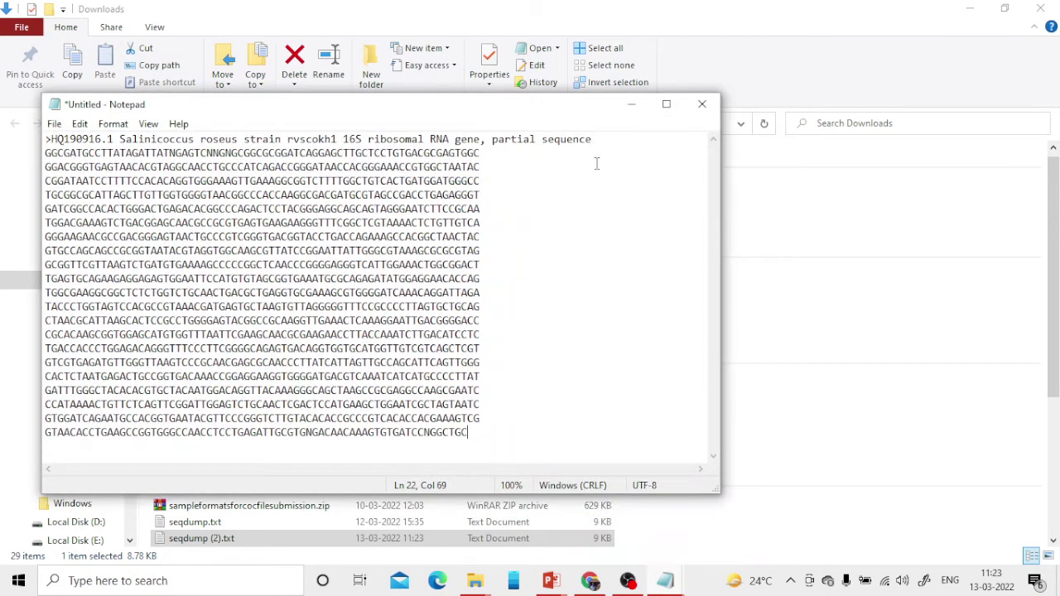
pyautogui.click(666, 104)
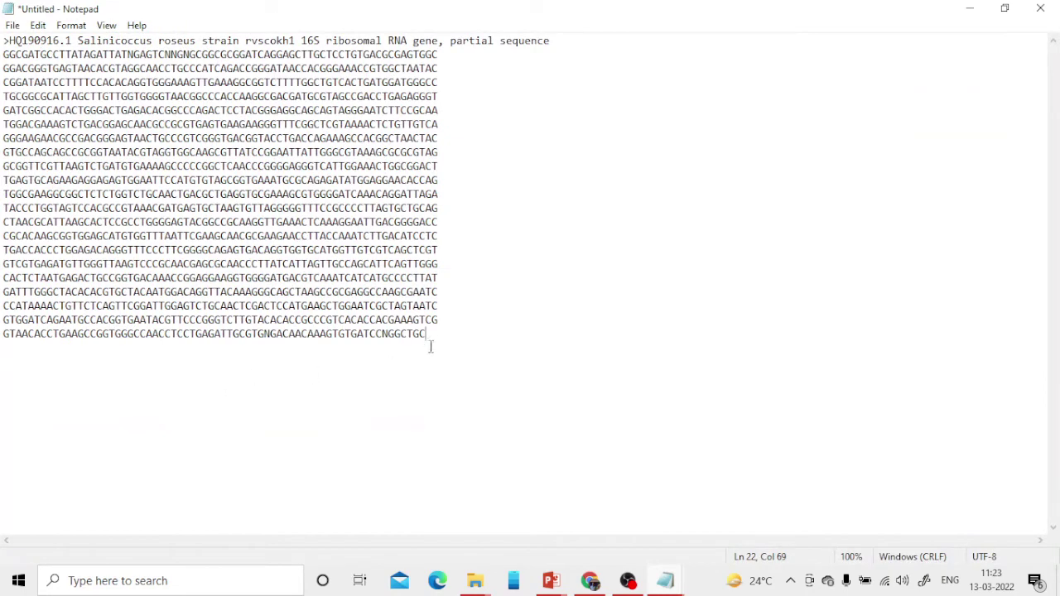
pyautogui.press('Return')
pyautogui.rightClick(108, 364)
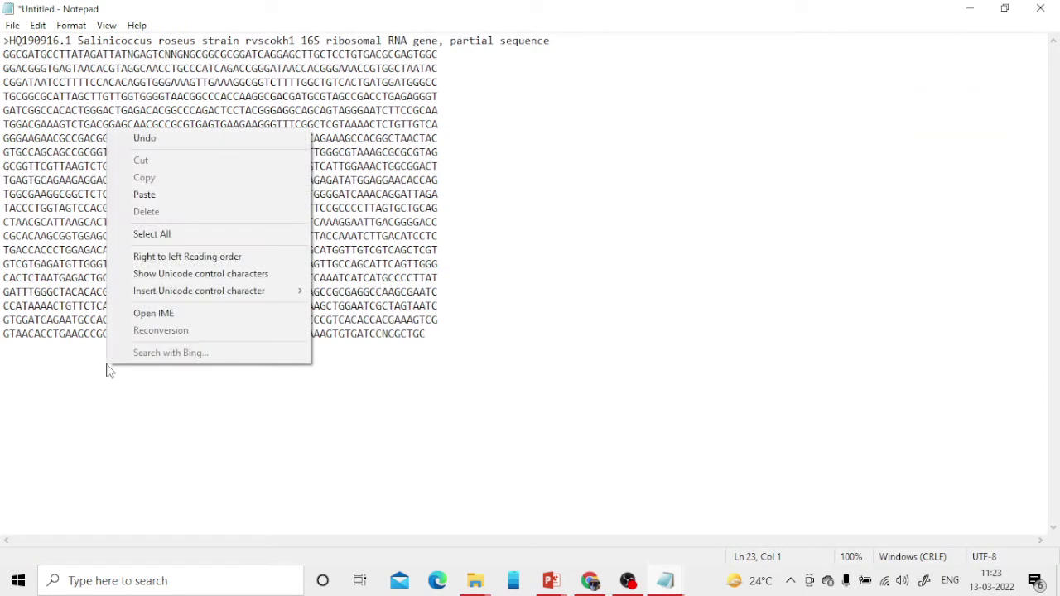
pyautogui.click(144, 199)
pyautogui.scroll(20, 312, 448)
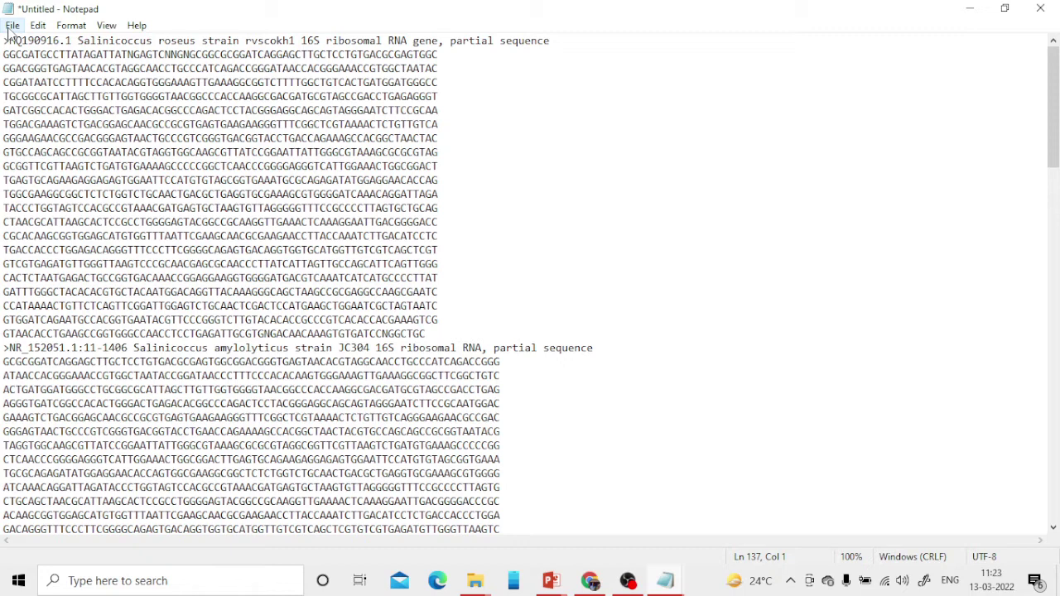
# Save the combined sequence document on the Desktop as salinicoccus.fasta with the file type All Files.
pyautogui.click(12, 27)
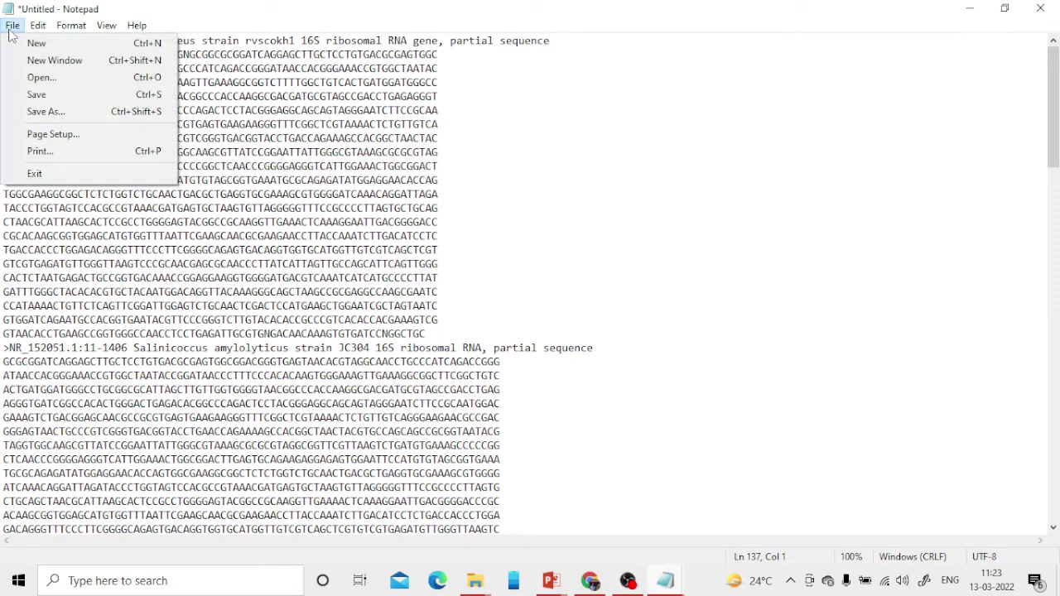
pyautogui.click(77, 111)
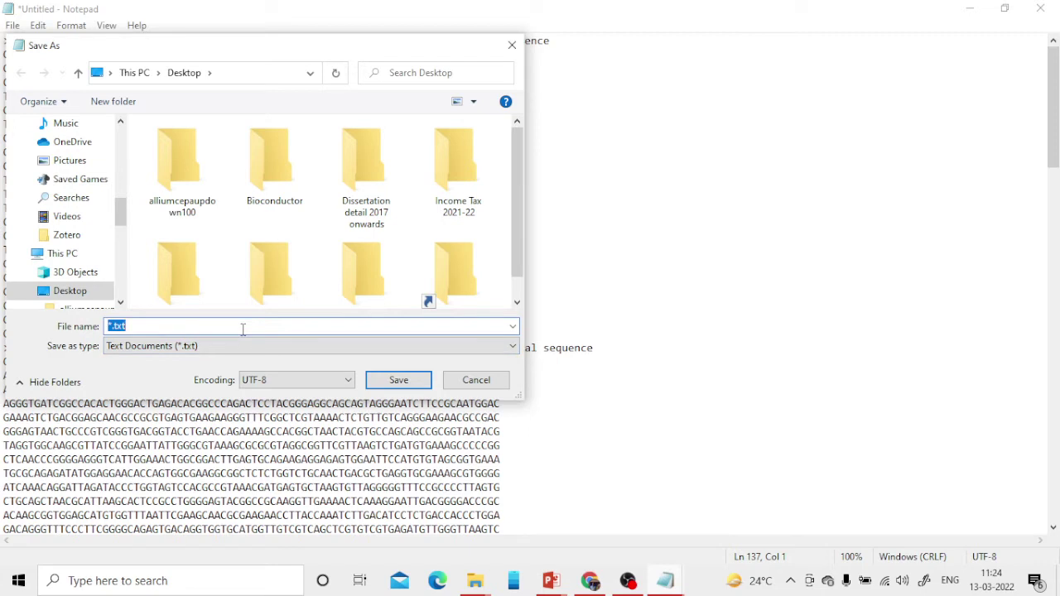
pyautogui.write('salinicoccus.fasta')
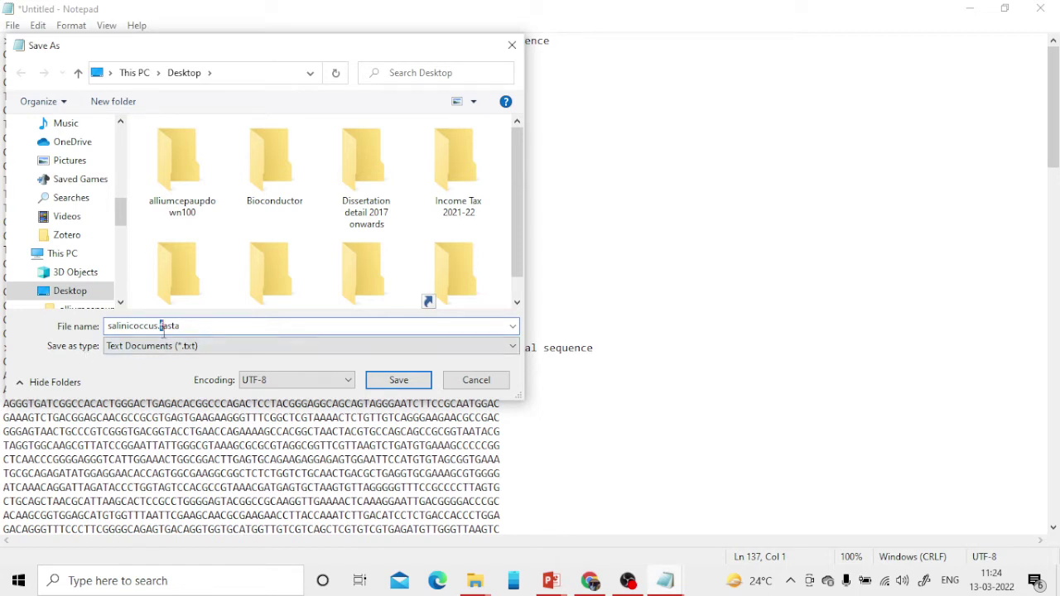
pyautogui.moveTo(162, 329); pyautogui.dragTo(189, 329)
pyautogui.click(216, 329)
pyautogui.click(151, 354)
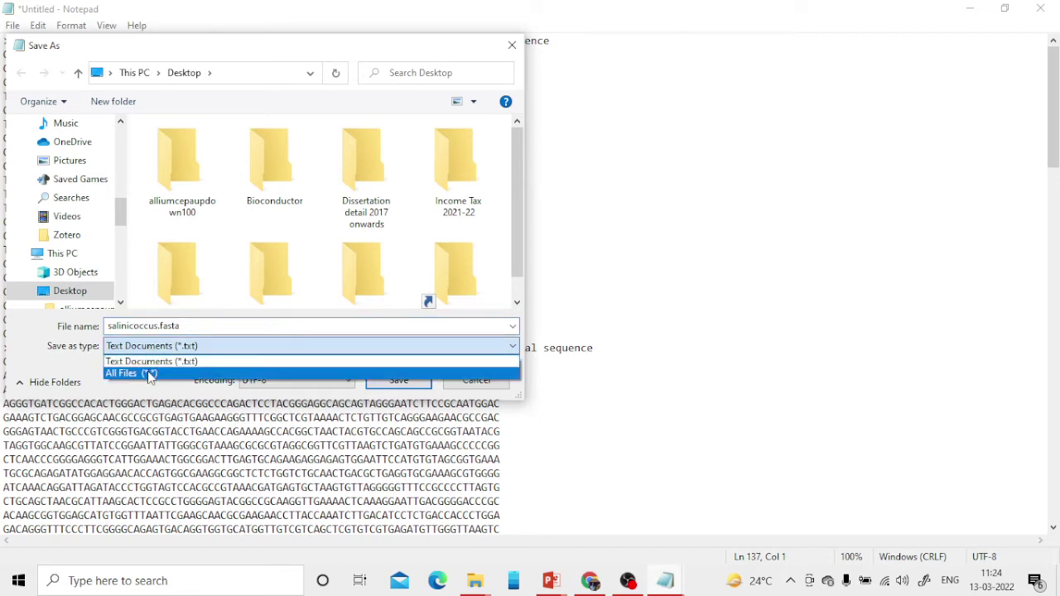
pyautogui.click(150, 373)
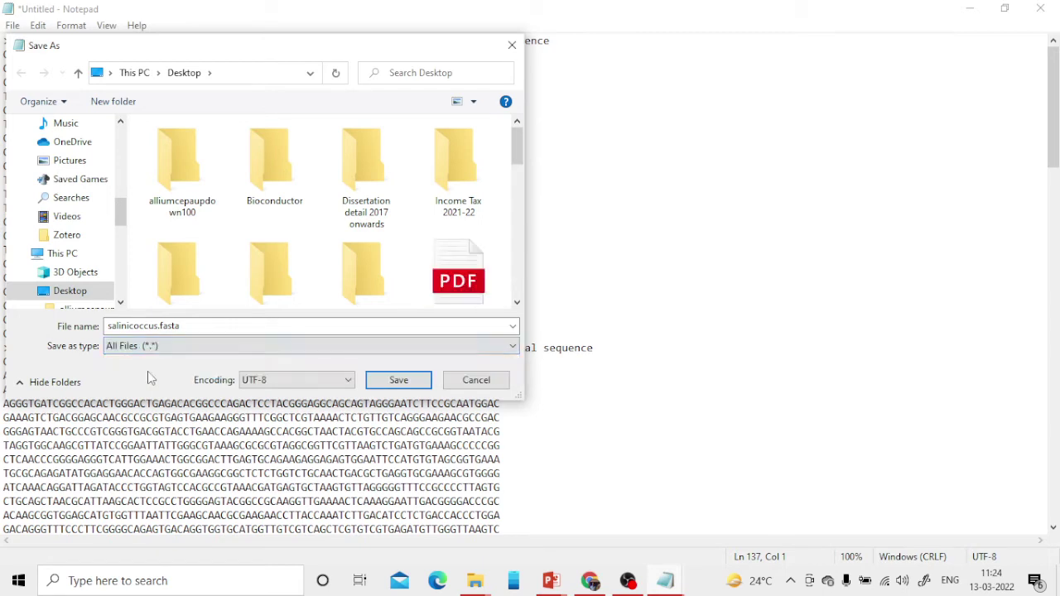
pyautogui.doubleClick(122, 327)
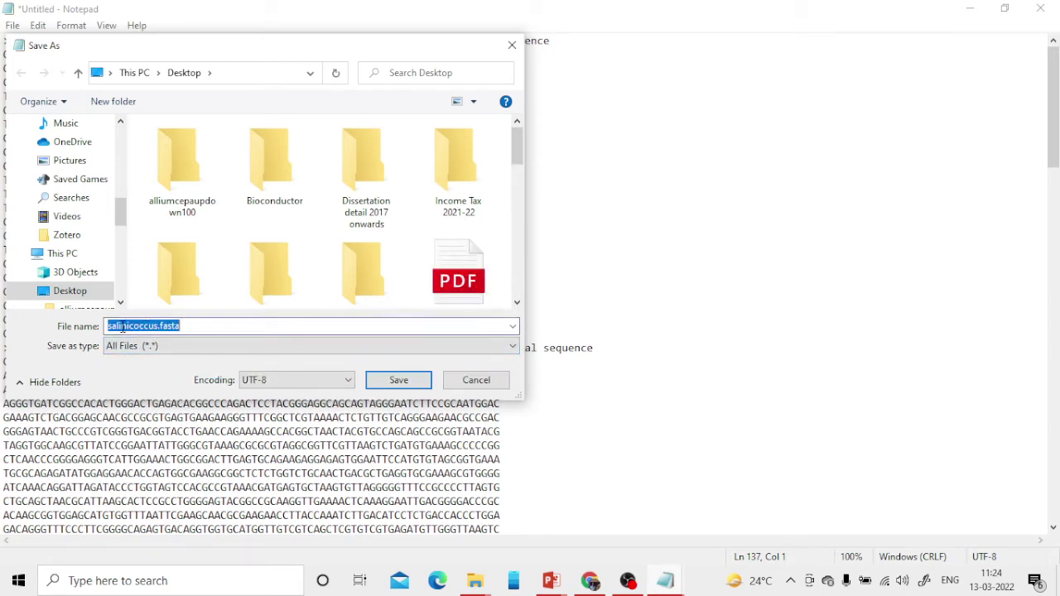
pyautogui.click(205, 329)
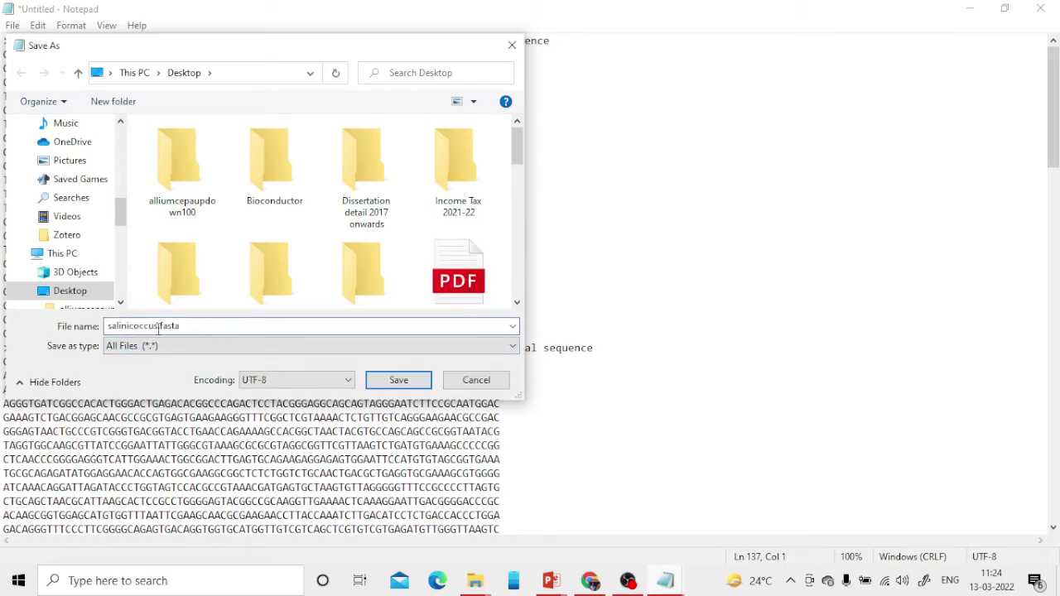
pyautogui.moveTo(157, 329); pyautogui.dragTo(185, 328)
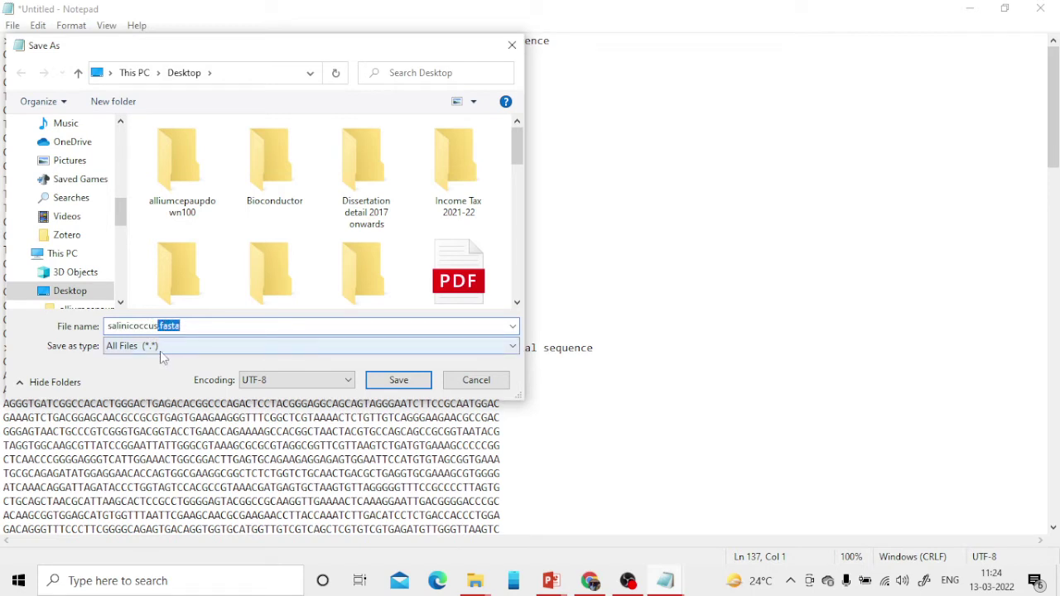
pyautogui.click(398, 382)
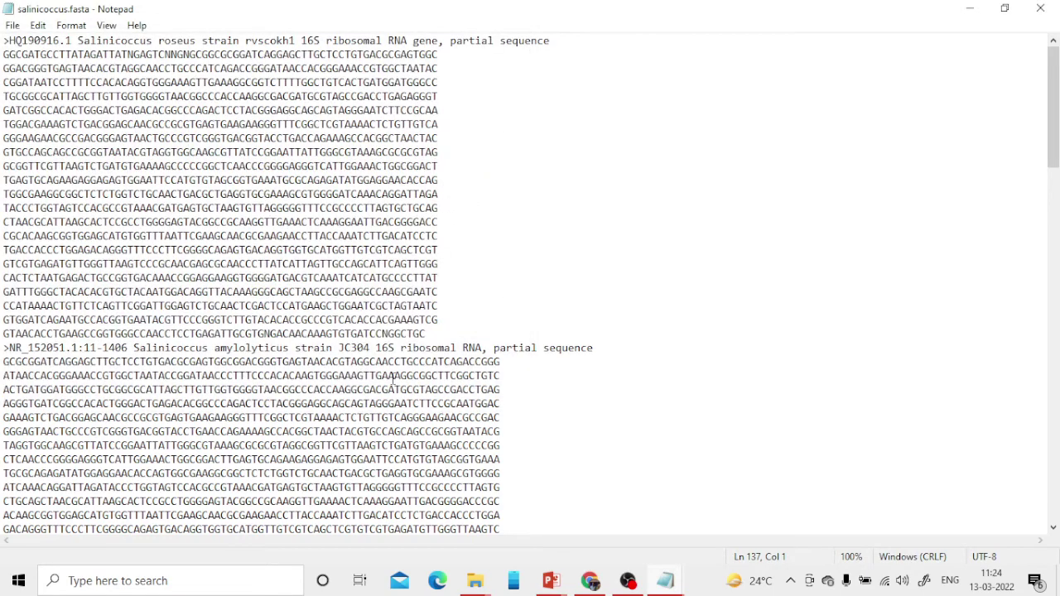
# Close both Notepad documents and minimize the Downloads folder to return to Chrome.
pyautogui.click(1040, 8)
pyautogui.click(702, 104)
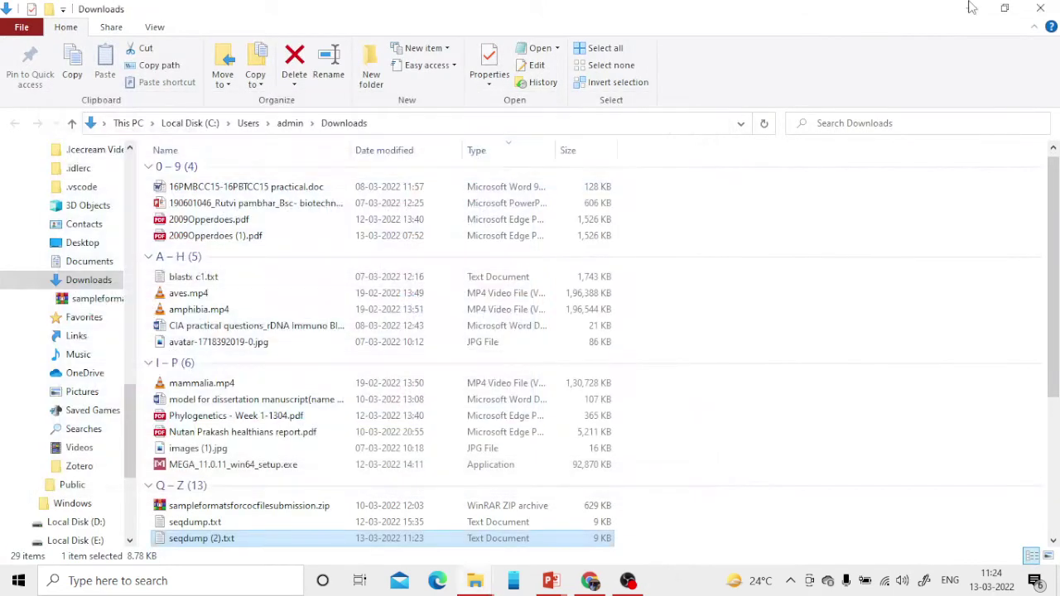
pyautogui.click(971, 8)
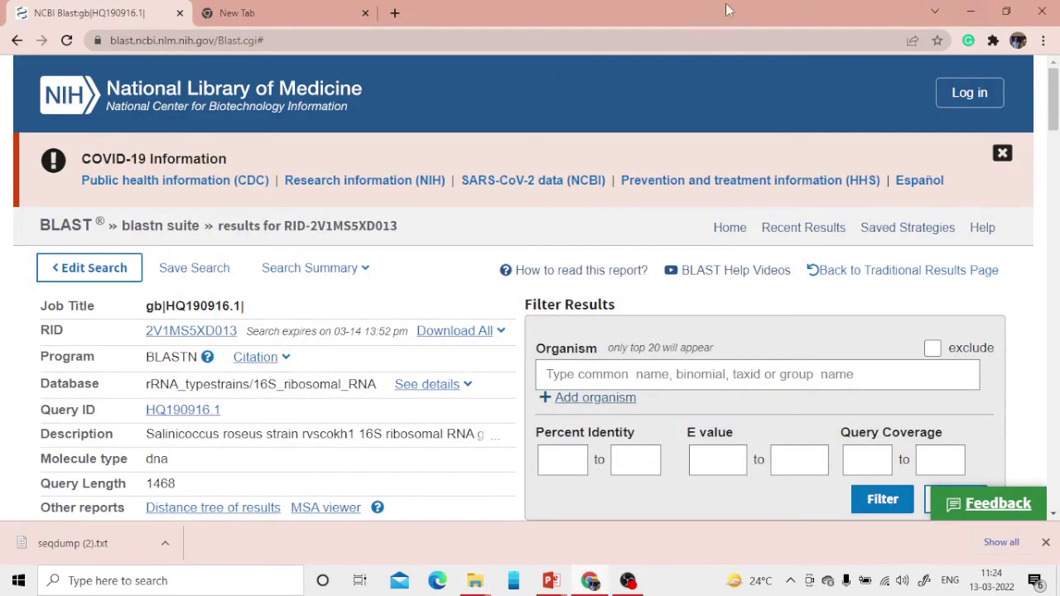
# Search for the MEGA software in the empty browser tab and open the megasoftware.net home page.
pyautogui.click(338, 9)
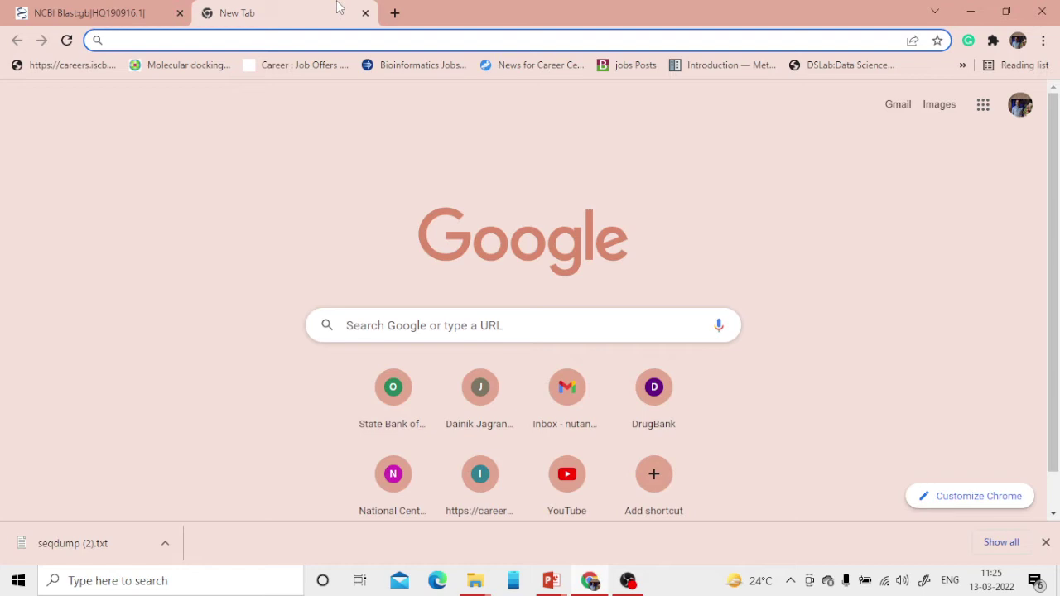
pyautogui.click(505, 327)
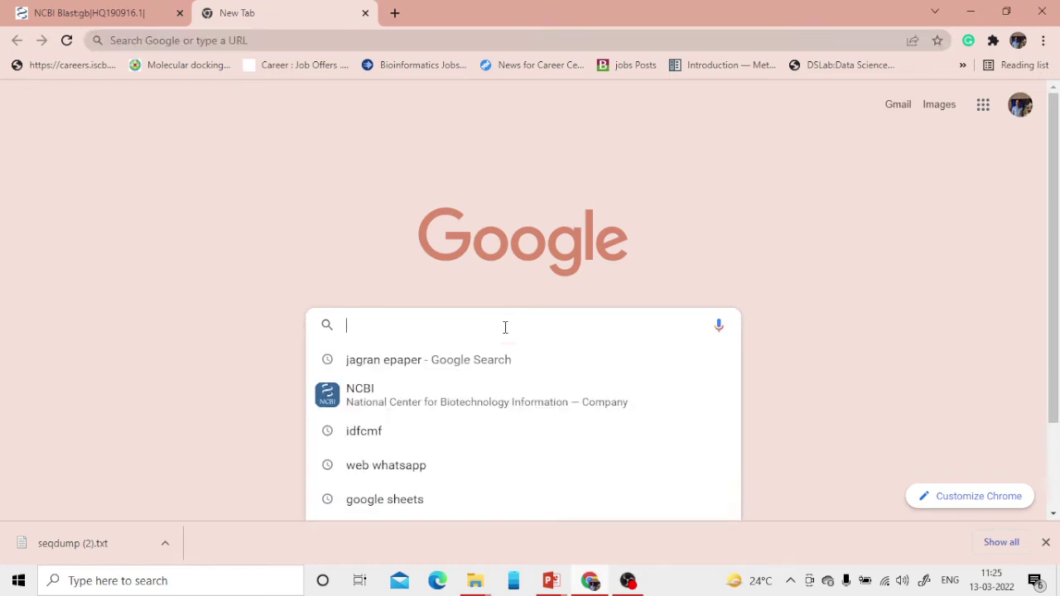
pyautogui.write('MEGA')
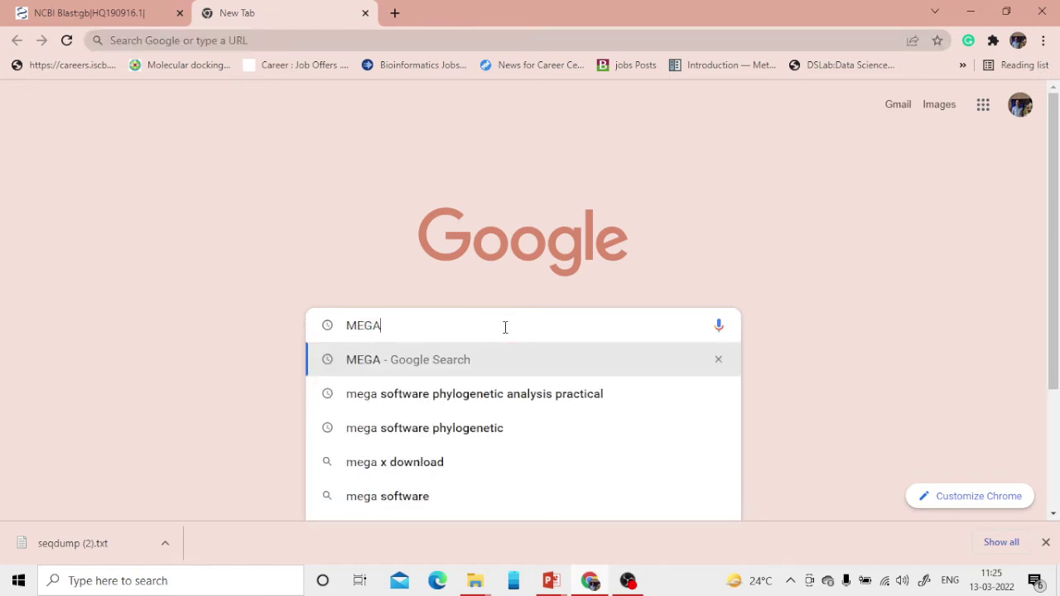
pyautogui.write(' sof')
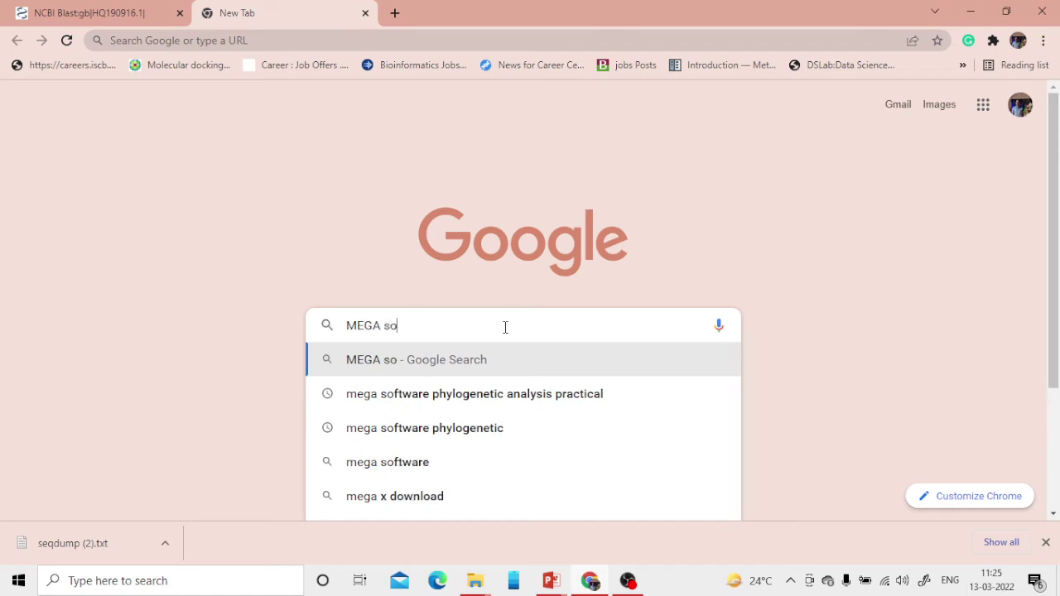
pyautogui.click(465, 440)
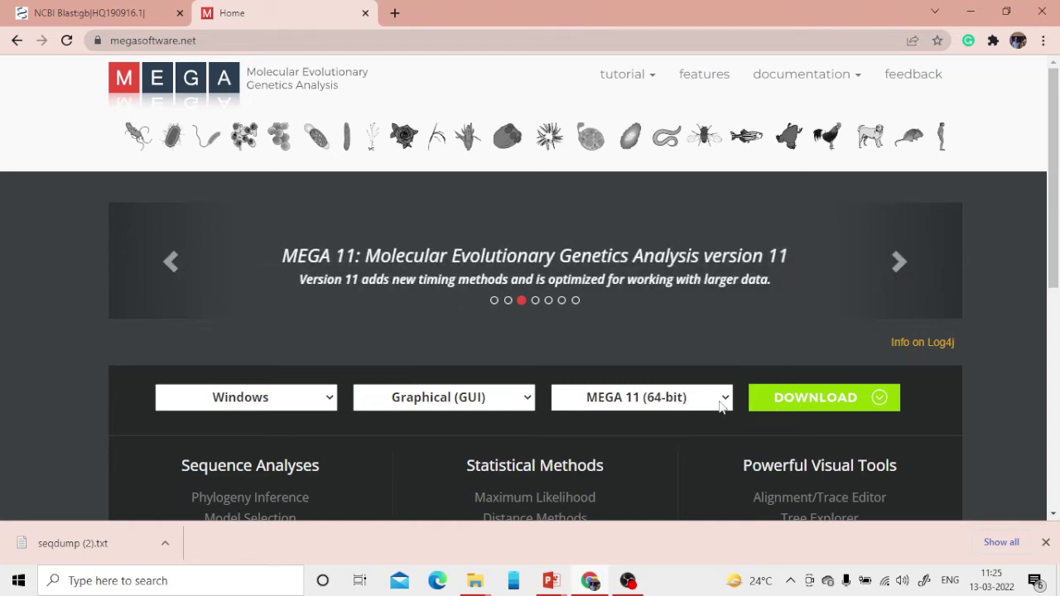
# Request the Windows graphical MEGA 11 (64-bit) download and accept the MEGA User Agreement.
pyautogui.click(782, 406)
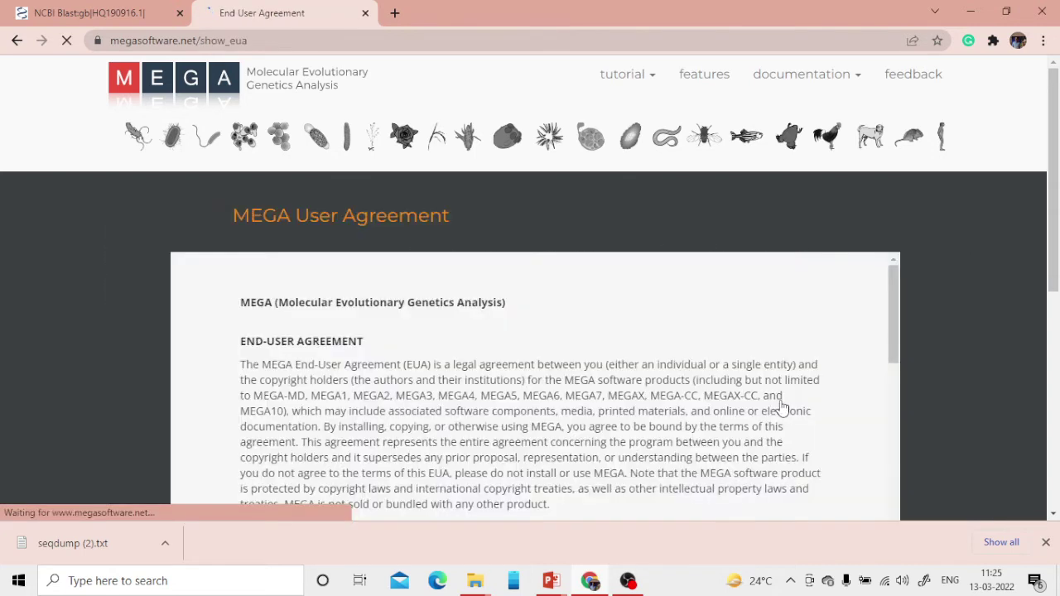
pyautogui.scroll(-10, 779, 399)
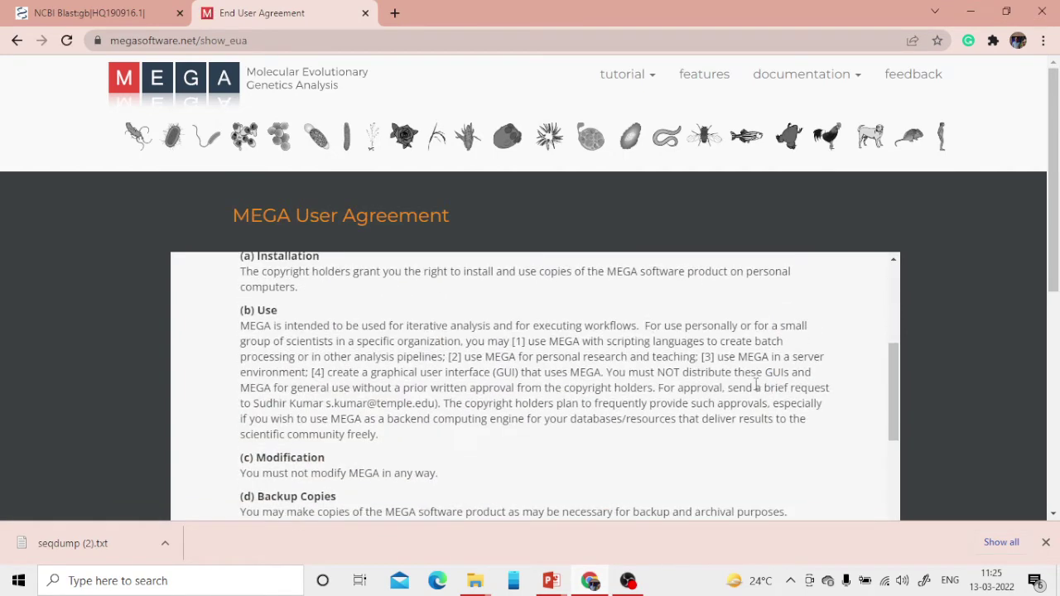
pyautogui.scroll(-3, 1011, 307)
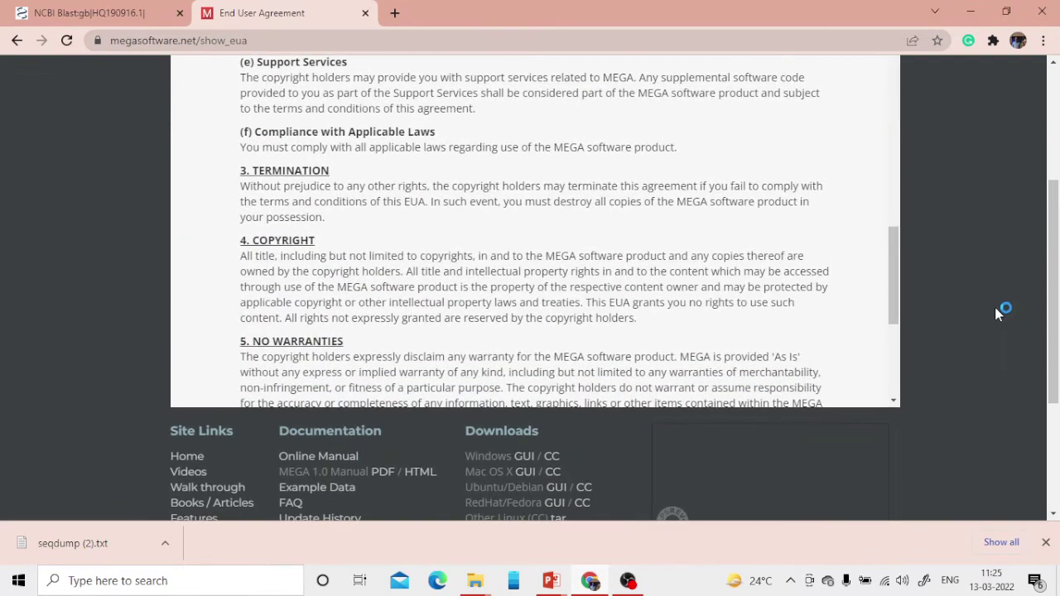
pyautogui.moveTo(899, 279); pyautogui.dragTo(895, 369)
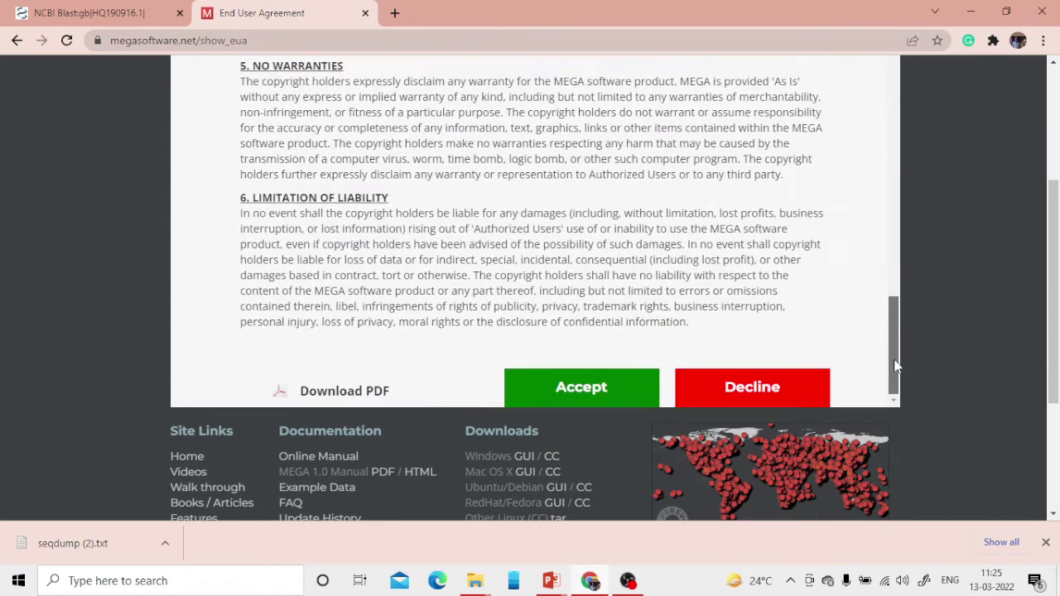
pyautogui.click(573, 397)
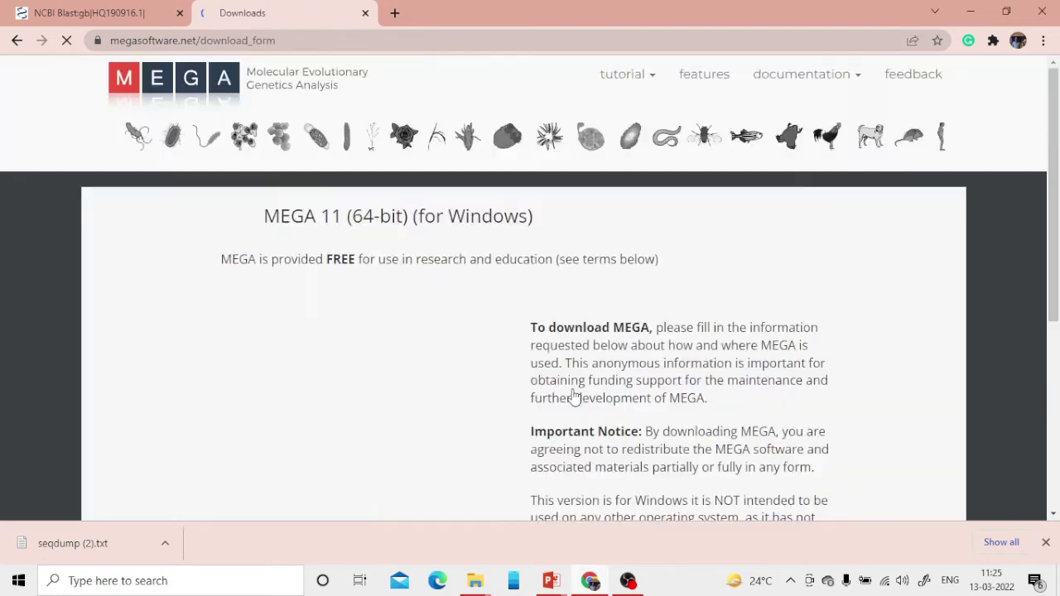
# Submit the MEGA download form as a Researcher at a University/College, and pause the installer download.
pyautogui.scroll(-2, 597, 357)
pyautogui.scroll(-6, 597, 358)
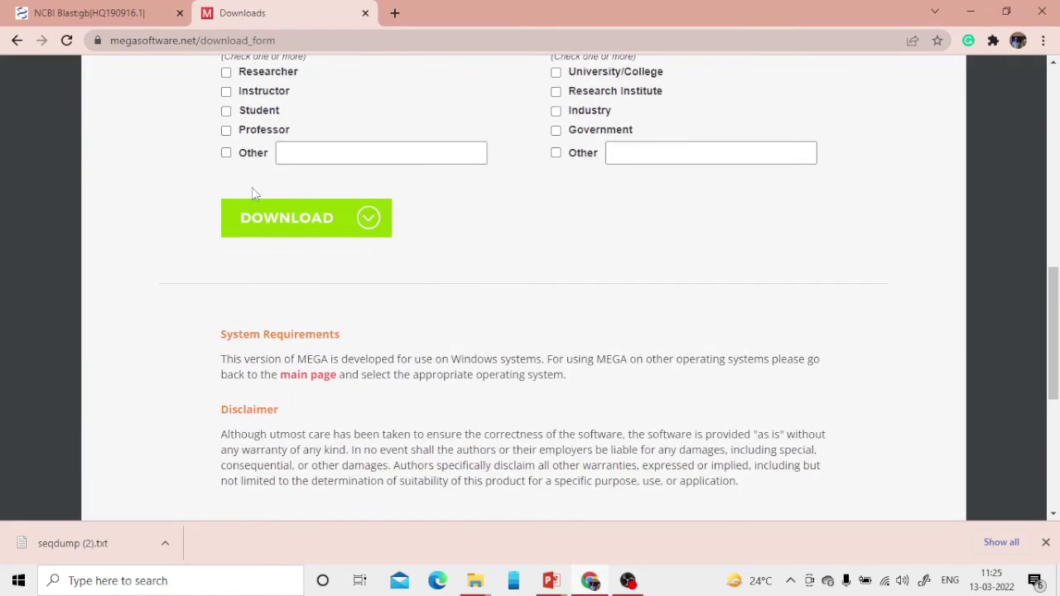
pyautogui.scroll(3, 253, 194)
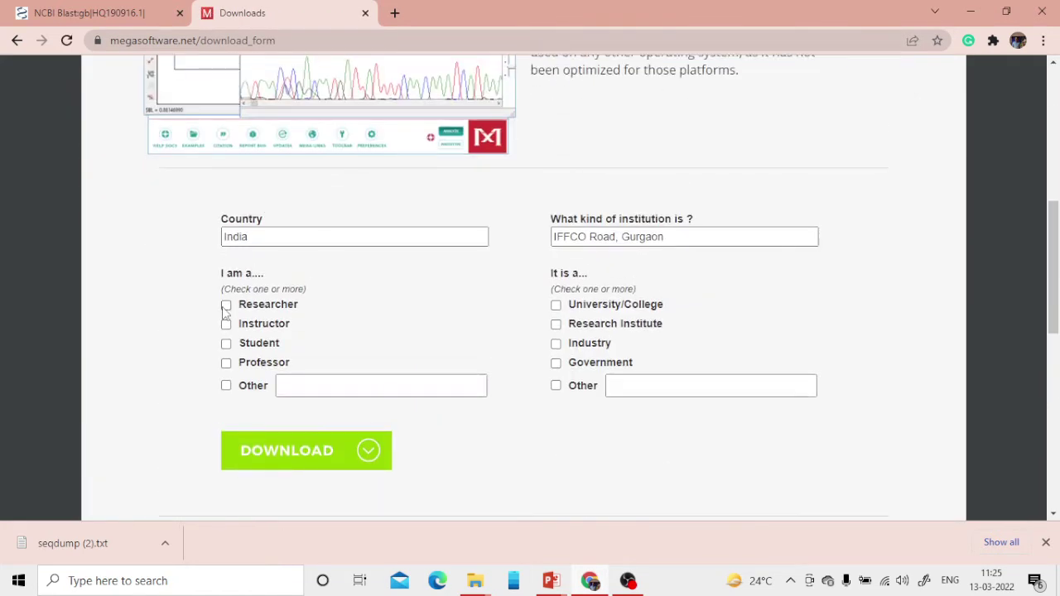
pyautogui.click(227, 307)
pyautogui.click(257, 239)
pyautogui.click(556, 306)
pyautogui.click(333, 452)
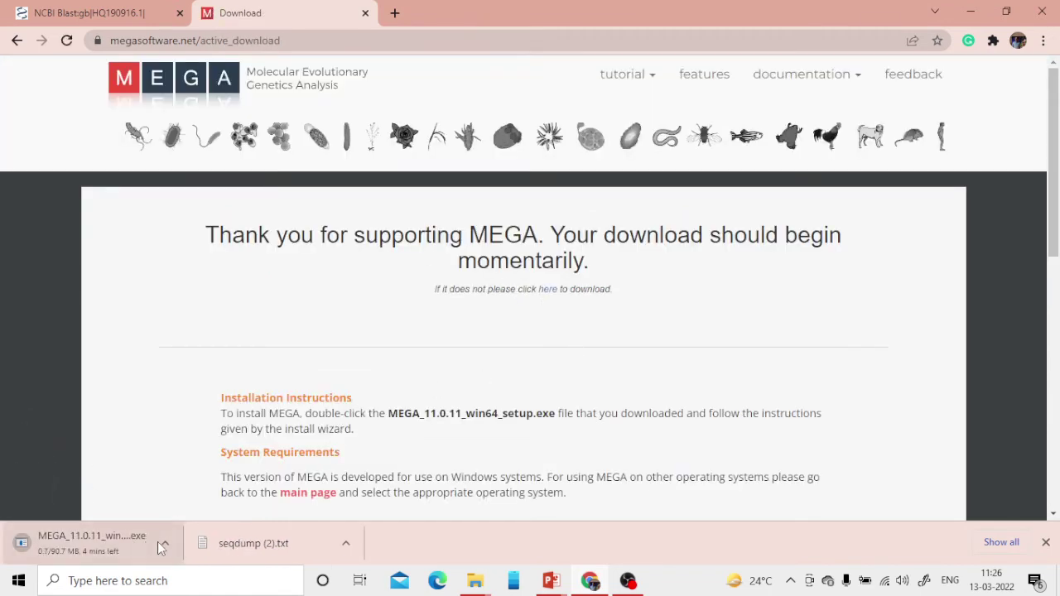
pyautogui.click(165, 547)
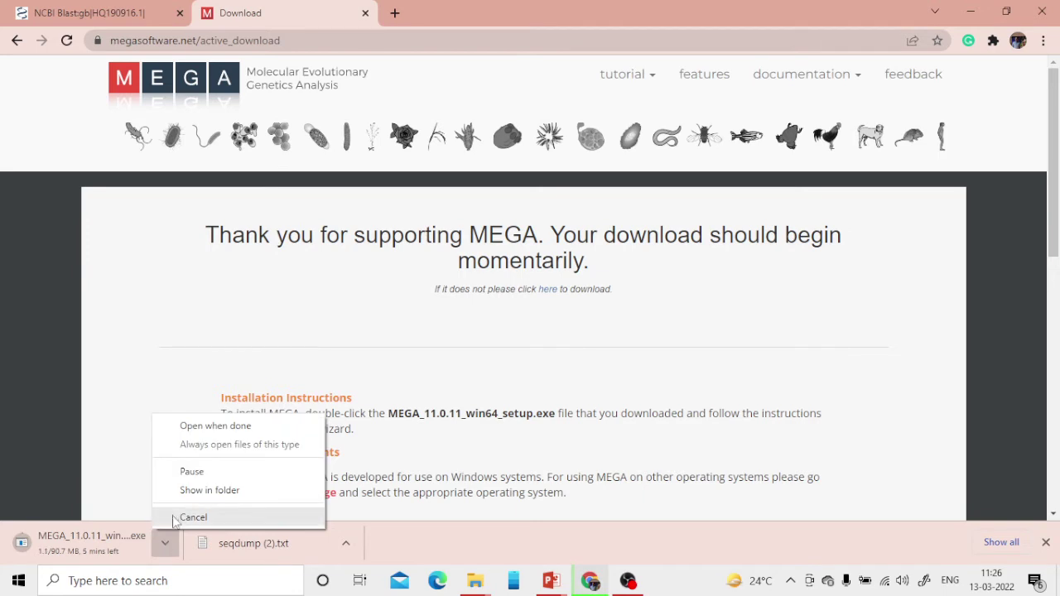
pyautogui.click(187, 475)
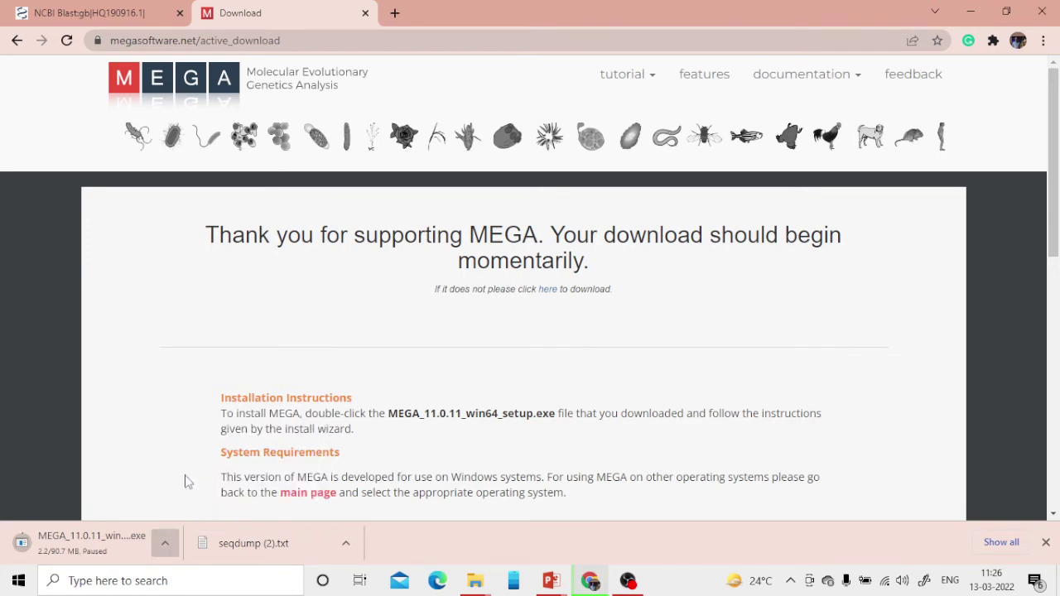
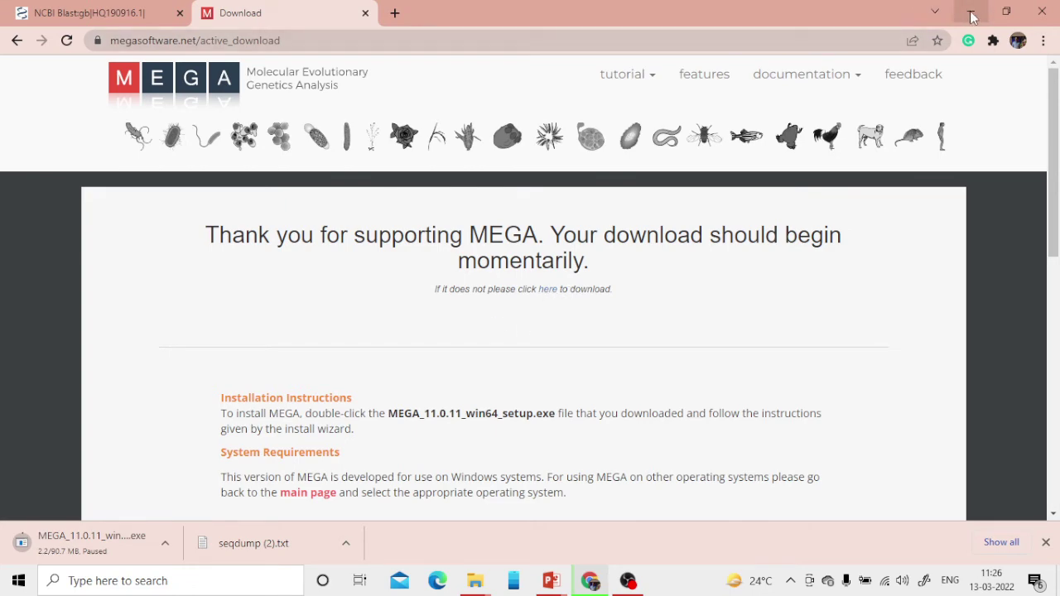
# Minimize Chrome and the PowerPoint presentation, launch MEGA11 from the desktop, and reposition its main window to fit the screen.
pyautogui.click(973, 17)
pyautogui.press('Escape')
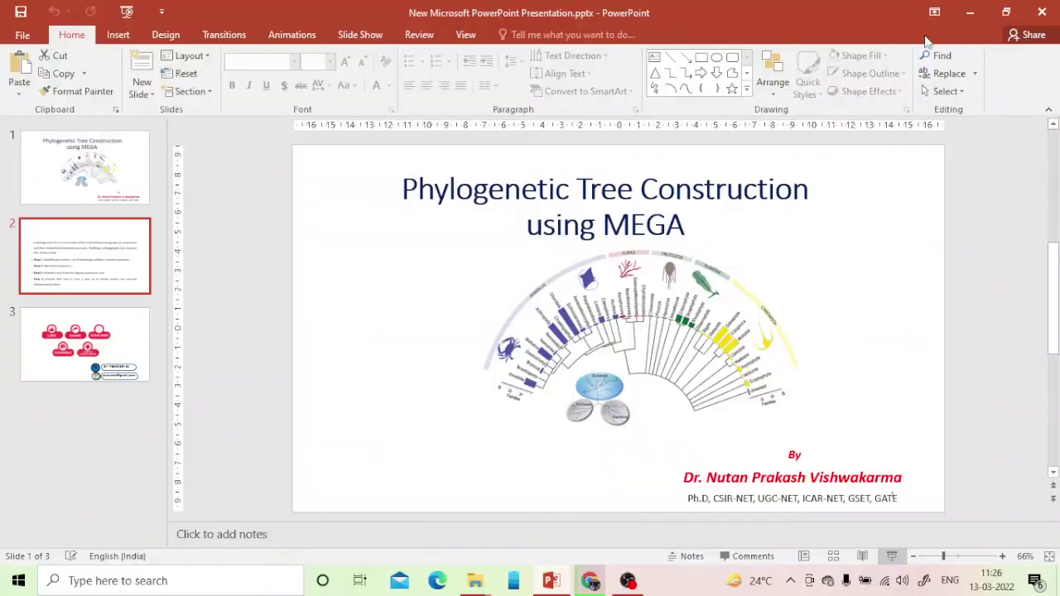
pyautogui.click(967, 15)
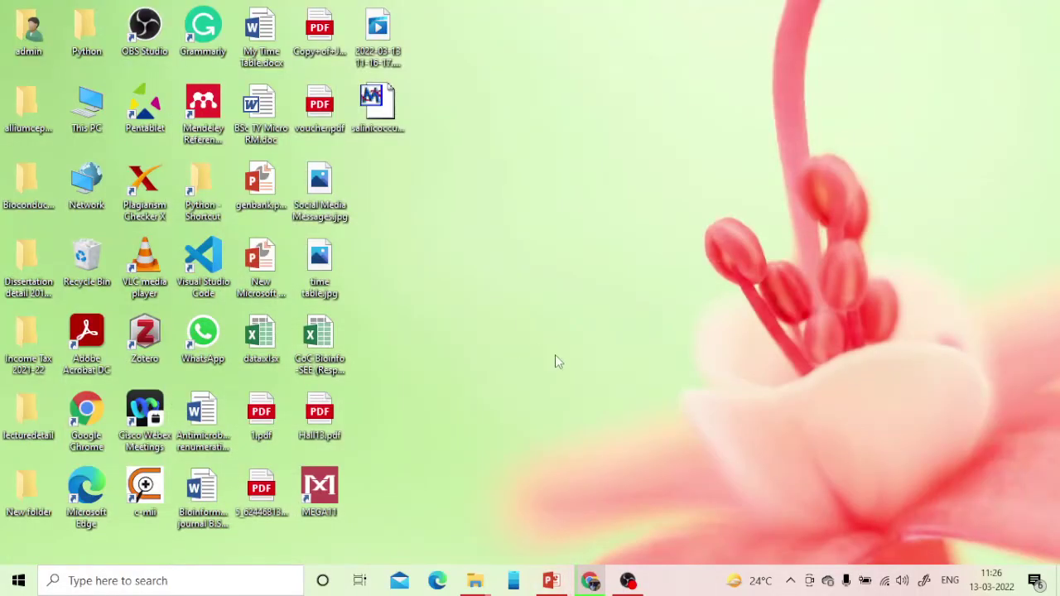
pyautogui.doubleClick(322, 495)
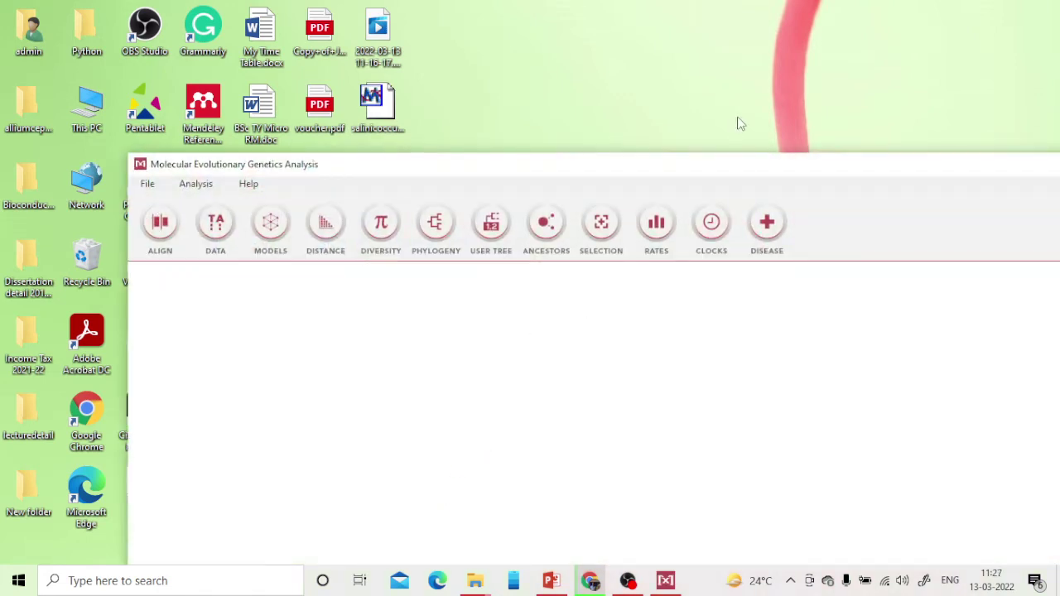
pyautogui.moveTo(748, 165); pyautogui.dragTo(625, 14)
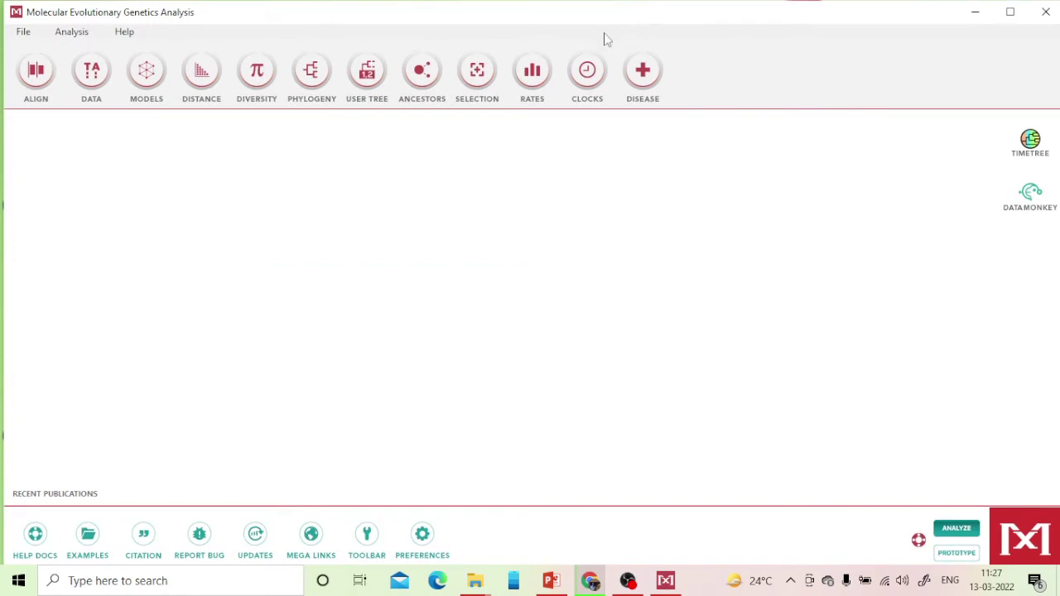
# Open salinicoccus.fasta from the Desktop in Align mode and bring the Alignment Explorer window fully into view.
pyautogui.click(95, 83)
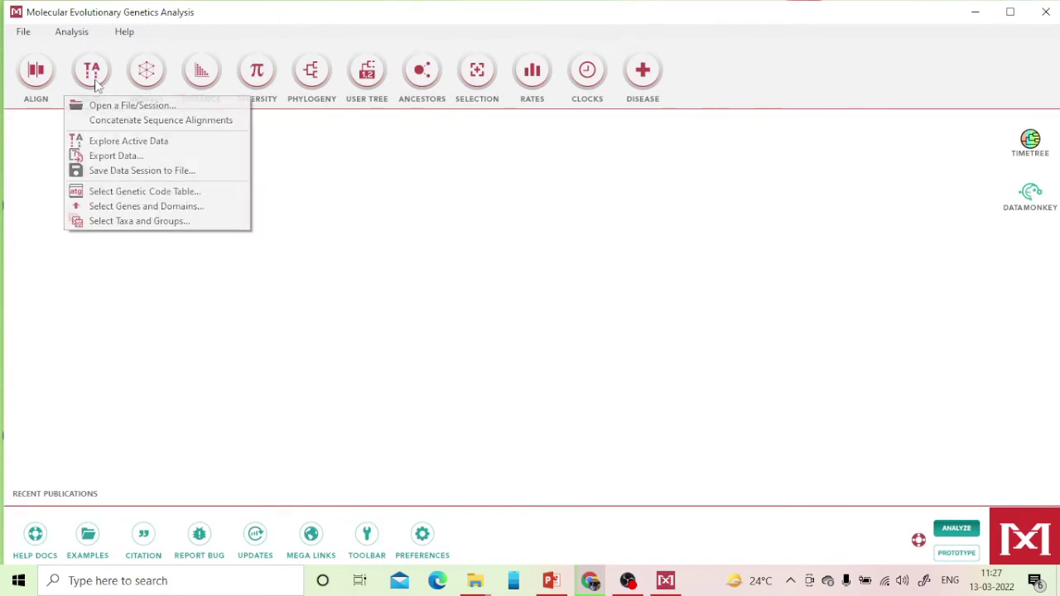
pyautogui.click(105, 108)
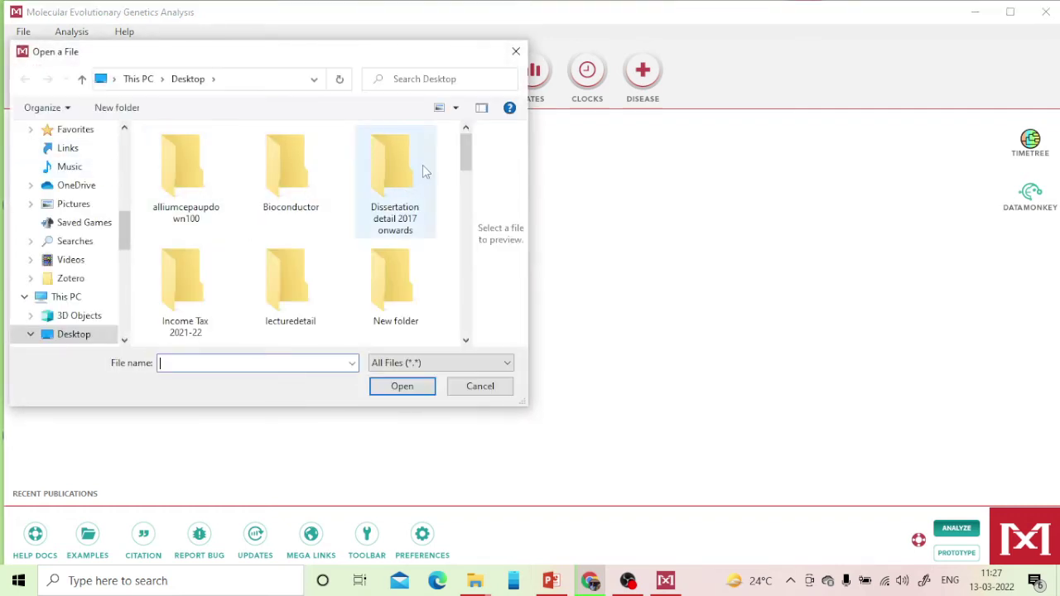
pyautogui.moveTo(472, 157); pyautogui.dragTo(447, 299)
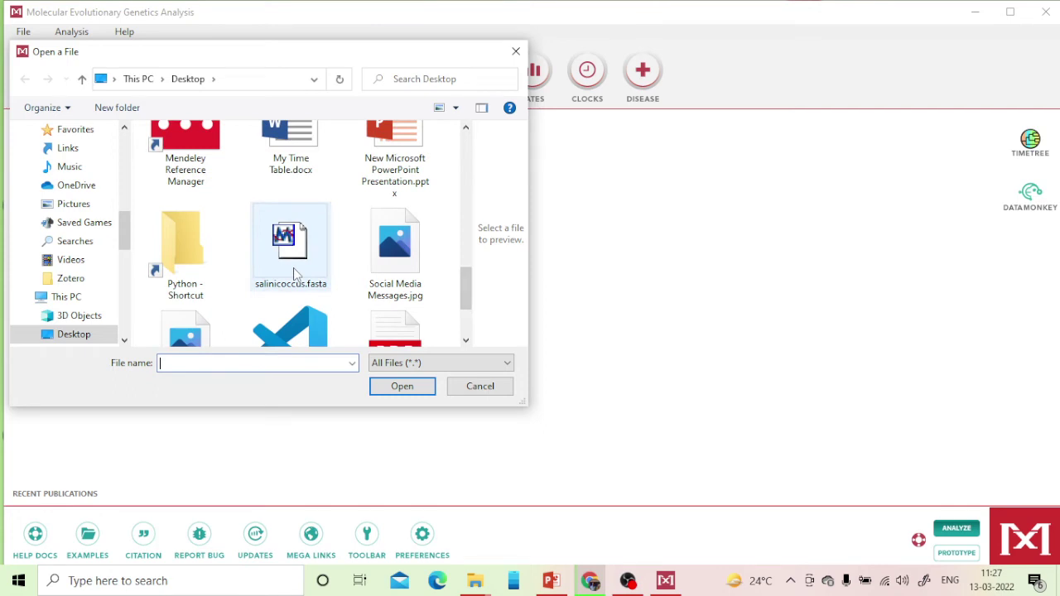
pyautogui.click(293, 268)
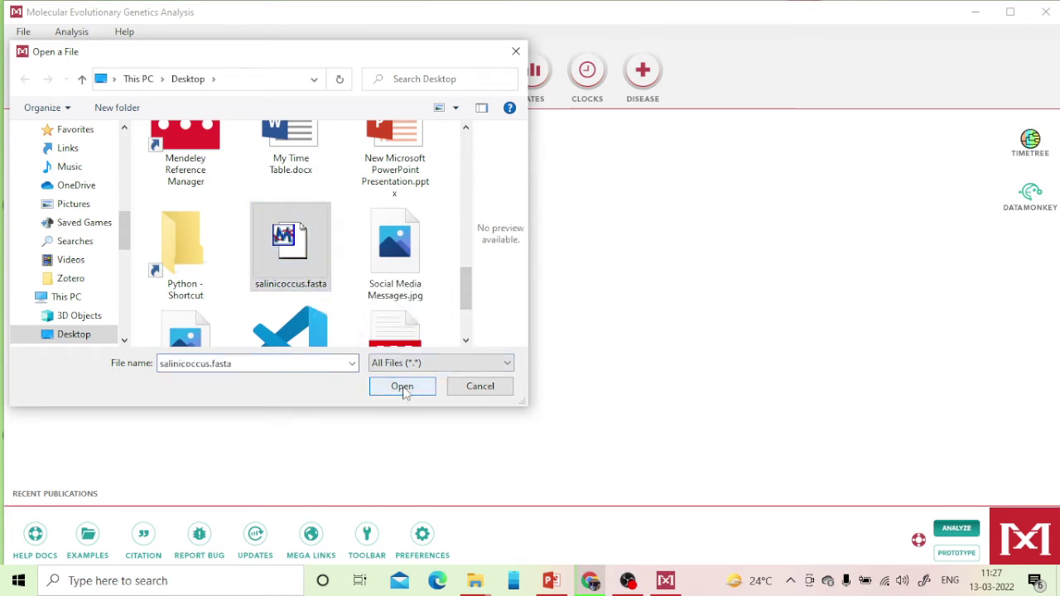
pyautogui.click(404, 387)
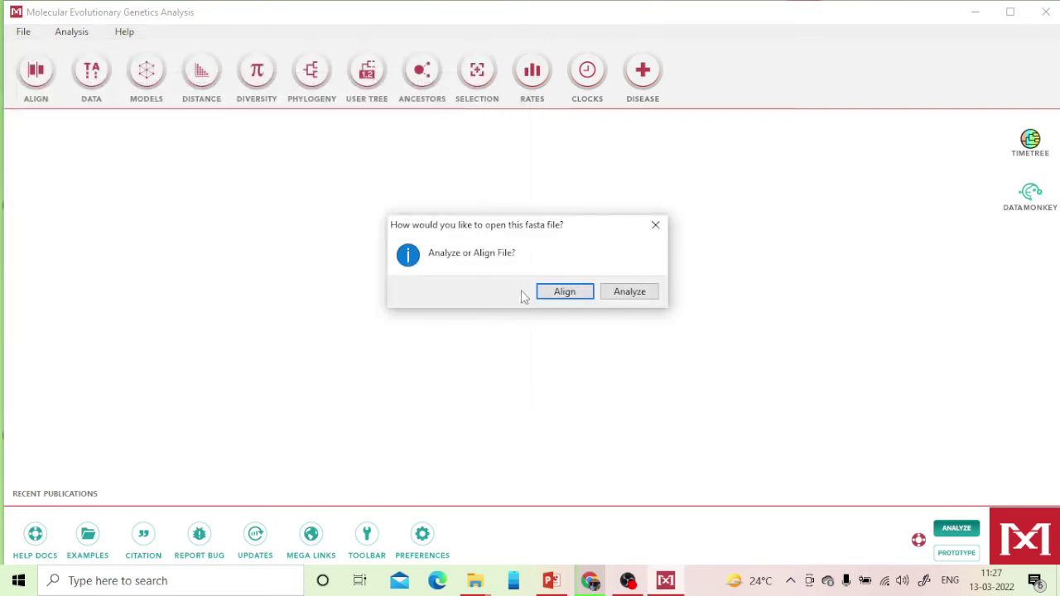
pyautogui.click(565, 293)
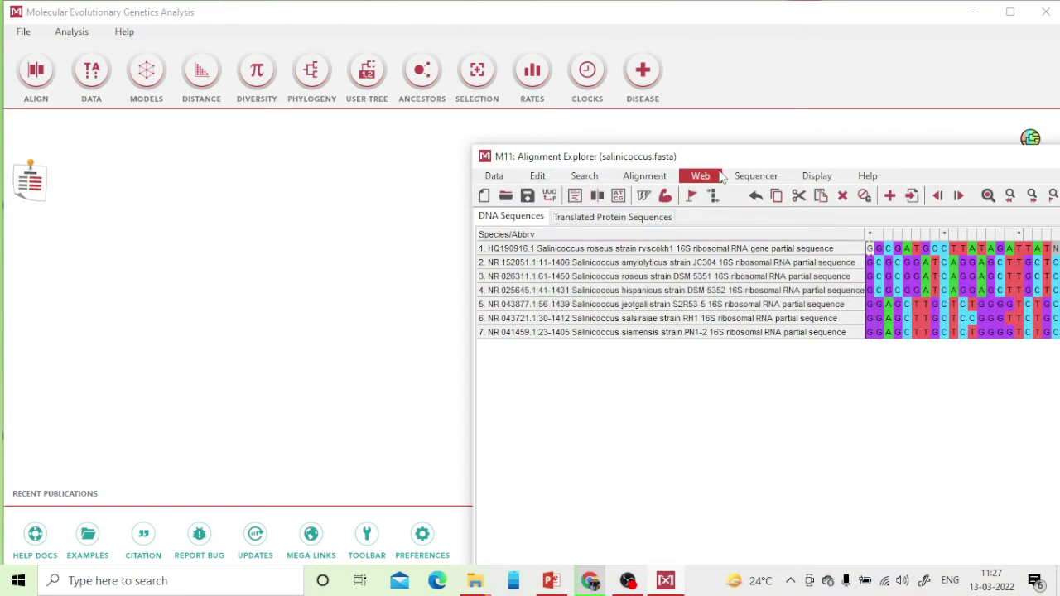
pyautogui.moveTo(722, 165); pyautogui.dragTo(497, 150)
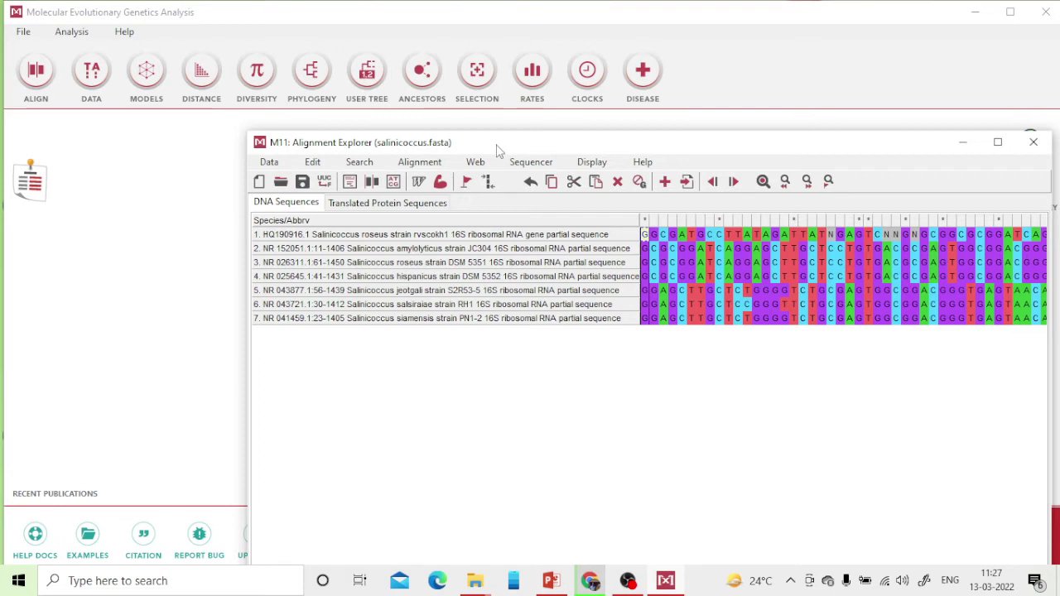
# Align all sequences with ClustalW, keeping gap opening penalty 15.00 and gap extension penalty 6.66 for pairwise and multiple alignment.
pyautogui.click(417, 165)
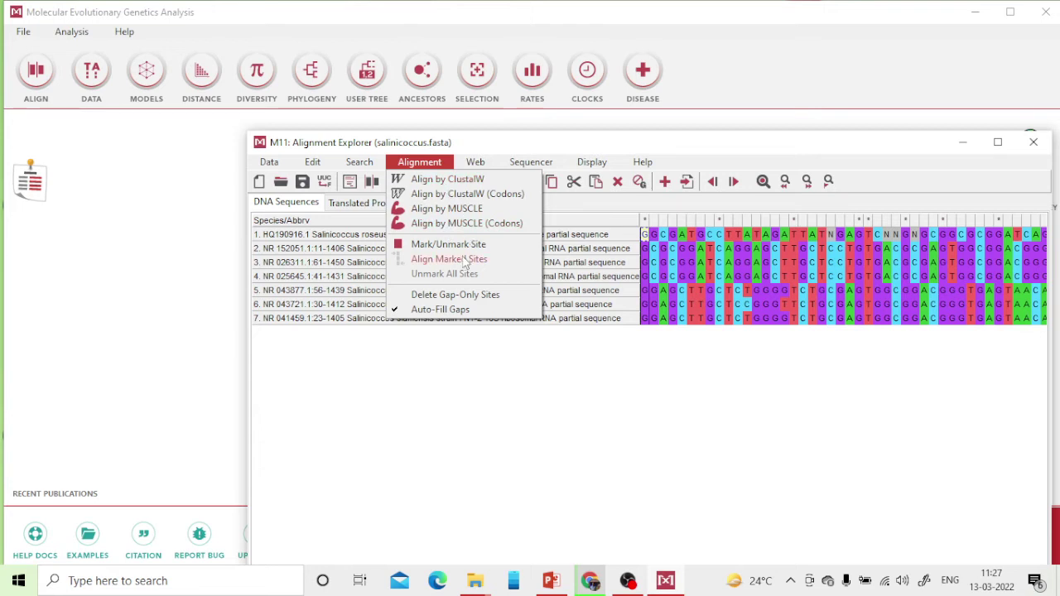
pyautogui.click(457, 183)
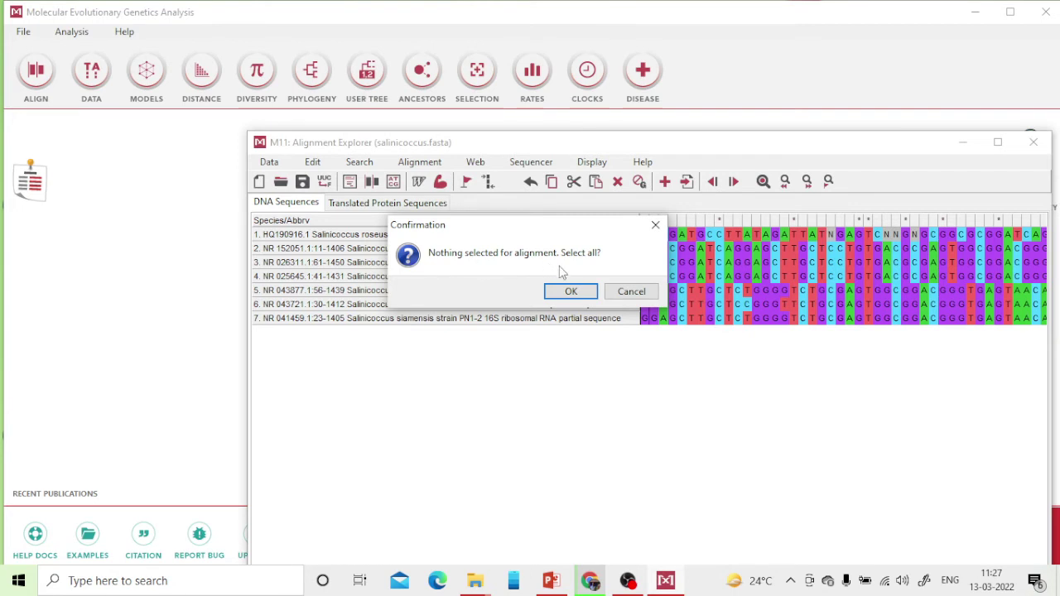
pyautogui.click(569, 292)
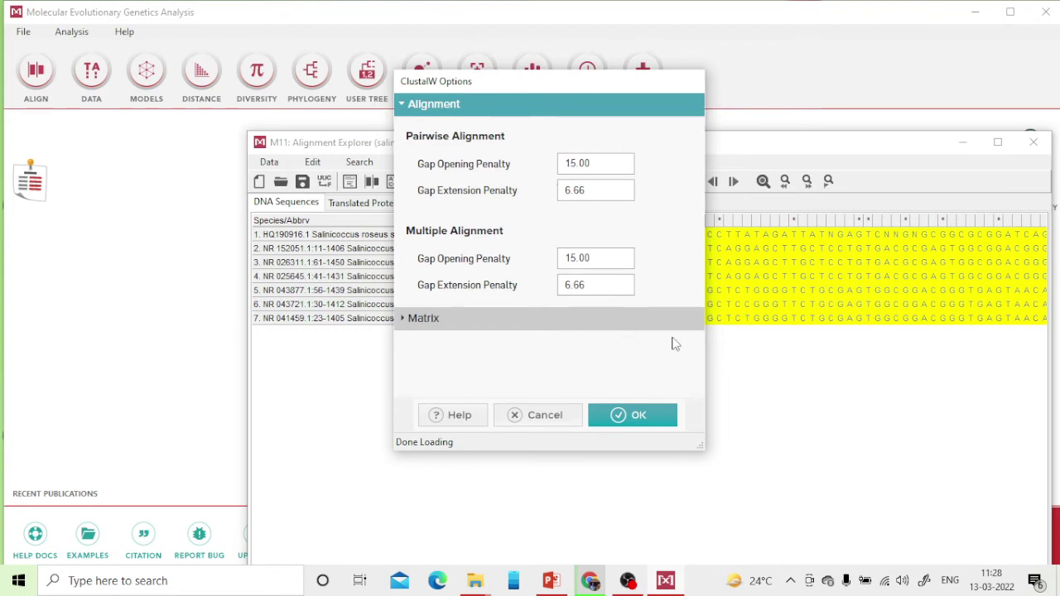
pyautogui.click(647, 417)
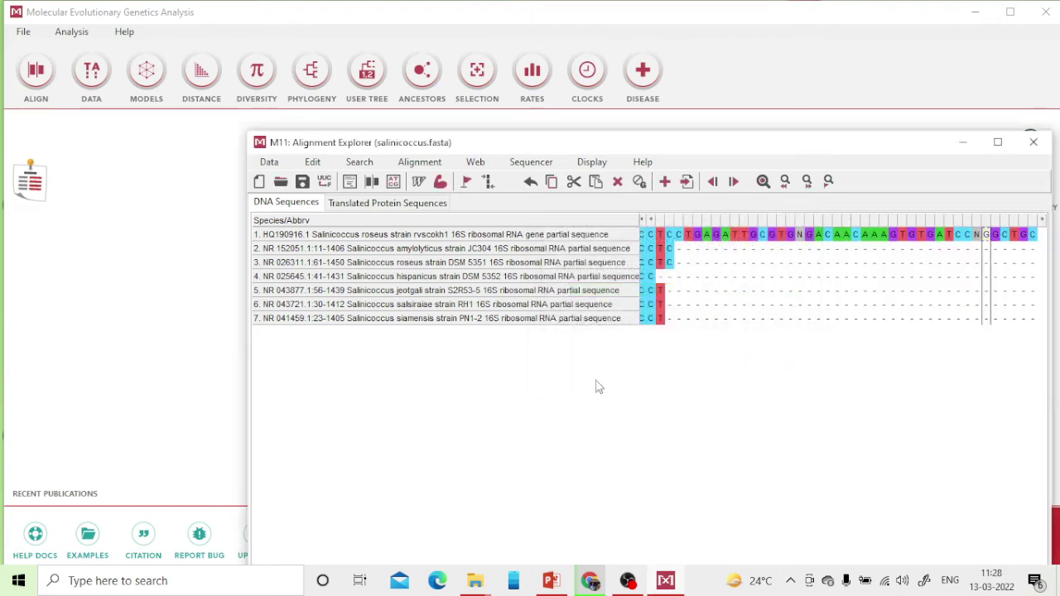
# Examine the aligned sequences from the end back to the start for conserved sites and gaps.
pyautogui.moveTo(719, 135); pyautogui.dragTo(599, 41)
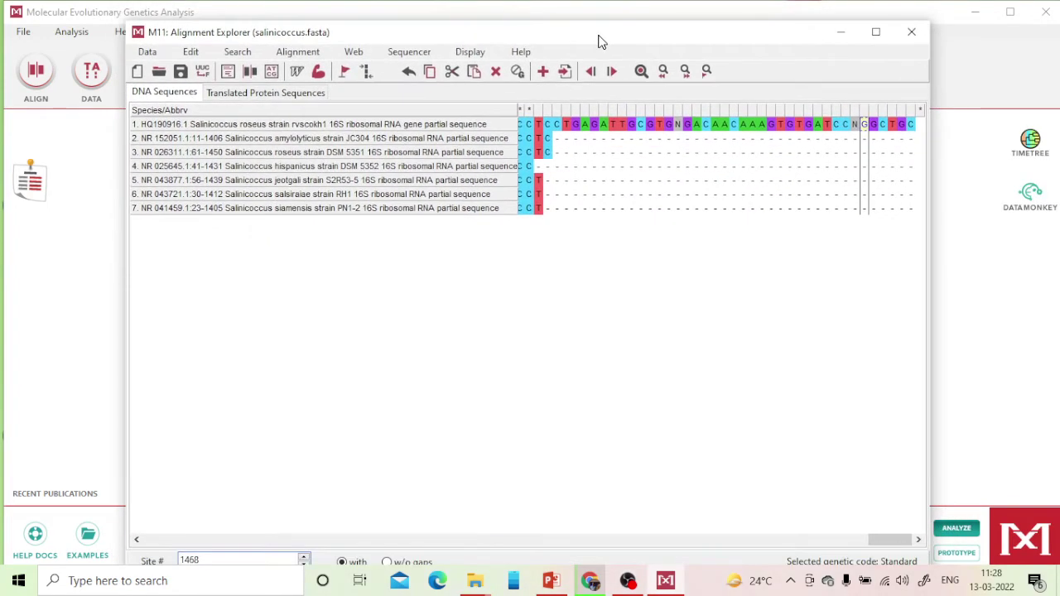
pyautogui.moveTo(885, 547); pyautogui.dragTo(860, 544)
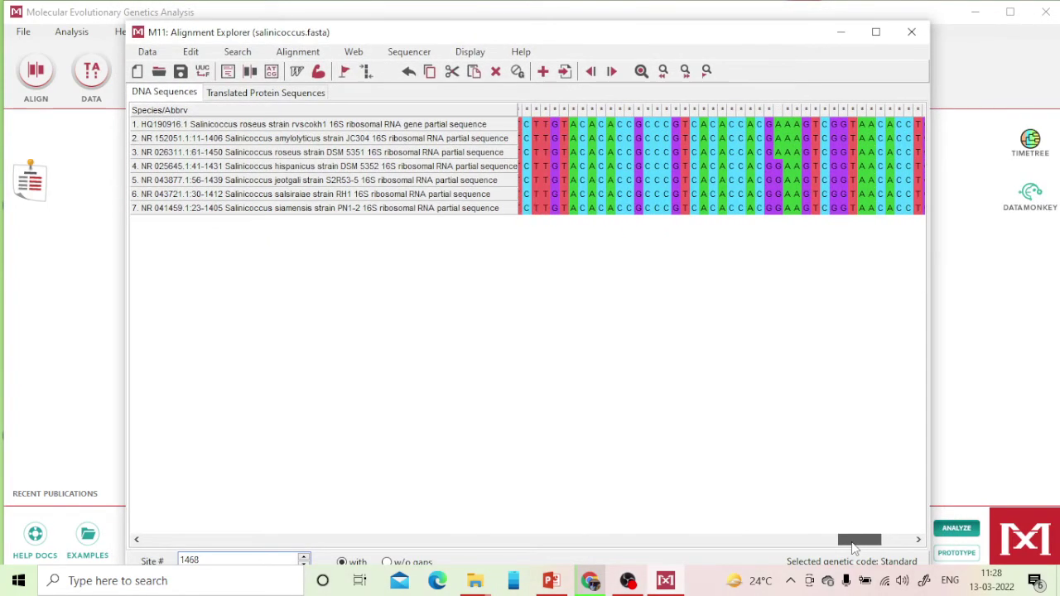
pyautogui.click(657, 110)
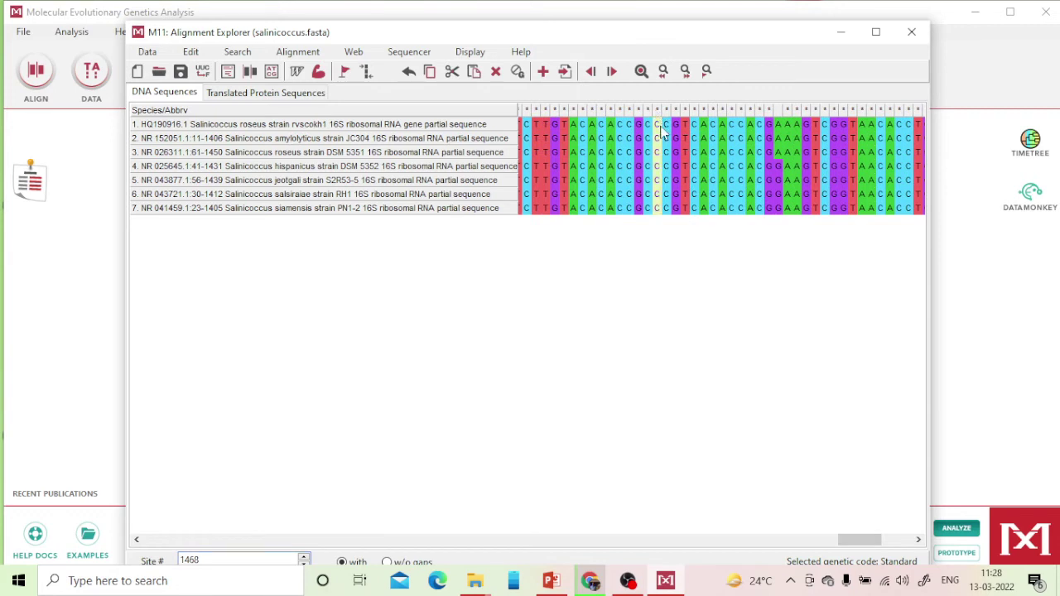
pyautogui.click(639, 111)
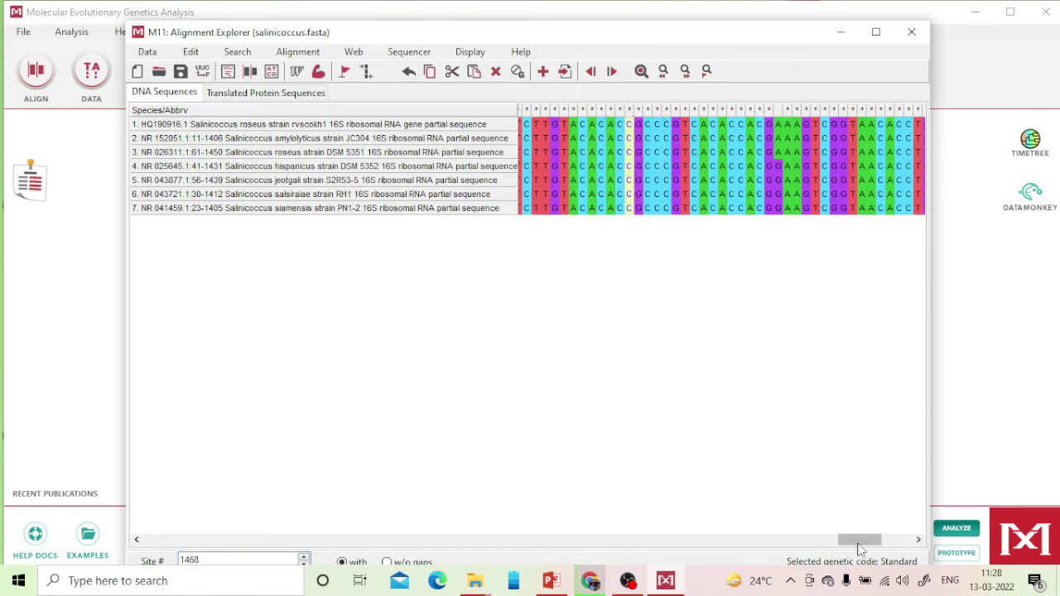
pyautogui.moveTo(862, 546); pyautogui.dragTo(152, 557)
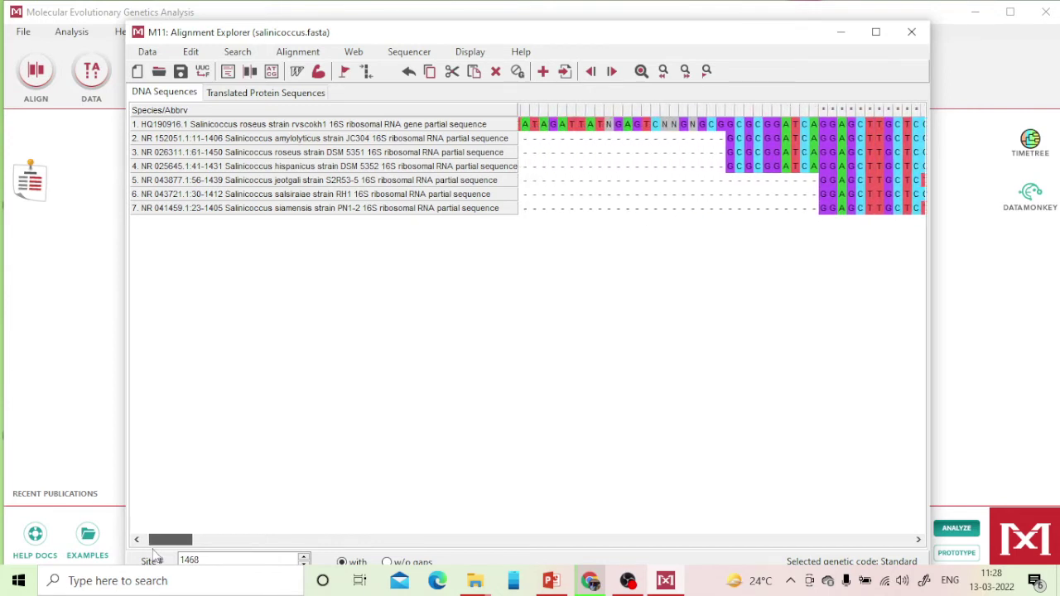
pyautogui.moveTo(152, 556); pyautogui.dragTo(152, 556)
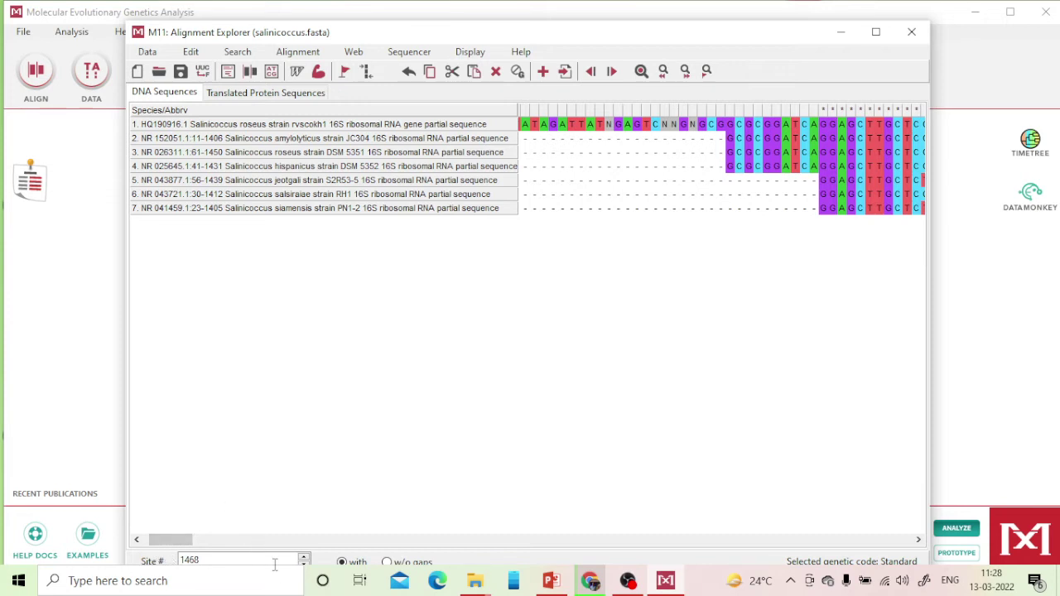
# Export the alignment in MEGA format to the Desktop as salinicoccus.meg, untitled and not protein-coding, and close the Alignment Explorer.
pyautogui.click(147, 52)
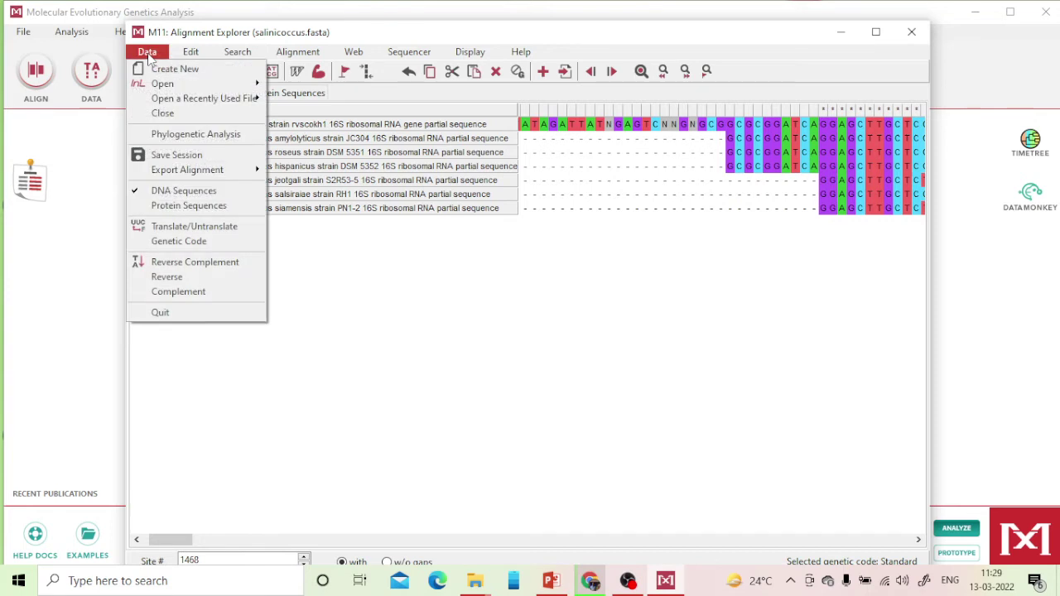
pyautogui.moveTo(217, 172)
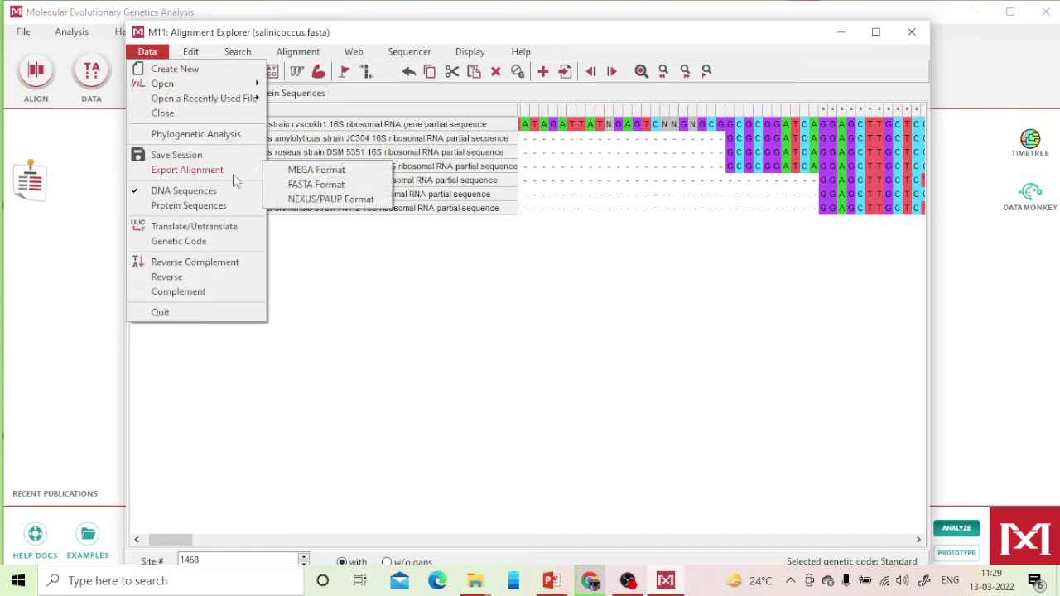
pyautogui.click(290, 171)
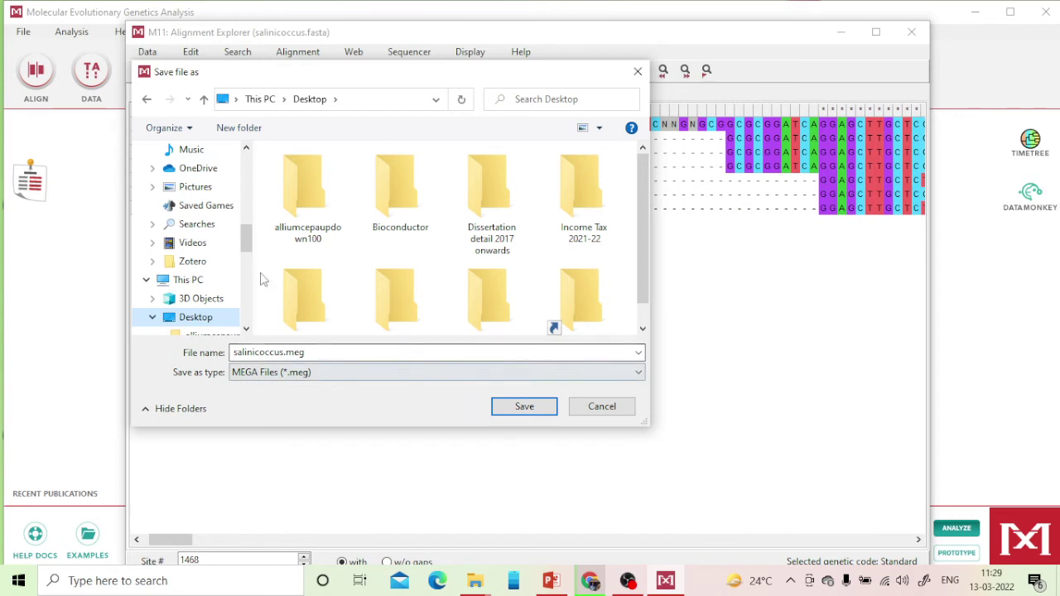
pyautogui.doubleClick(285, 355)
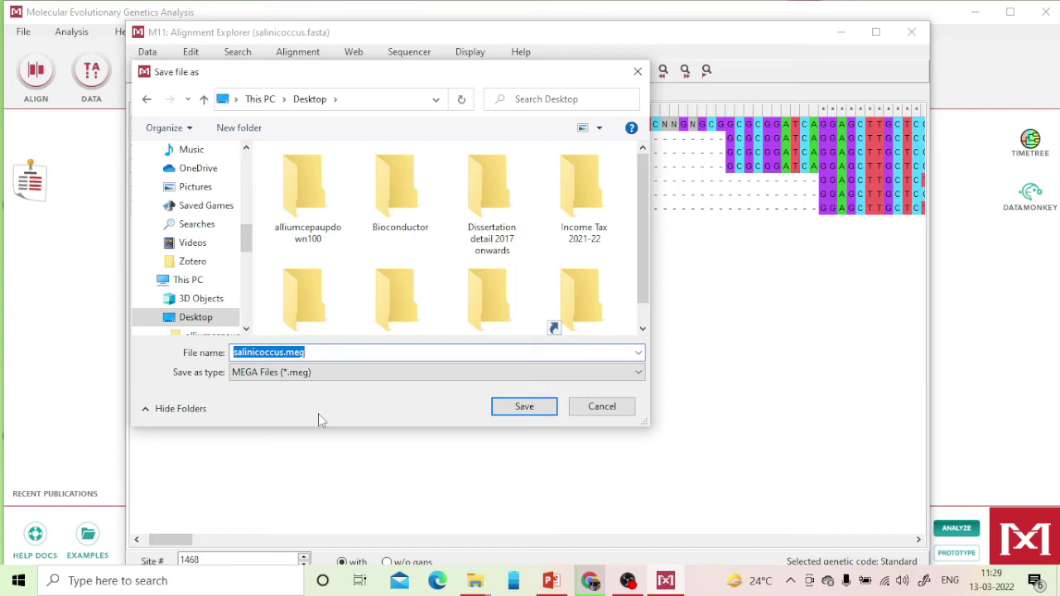
pyautogui.click(520, 406)
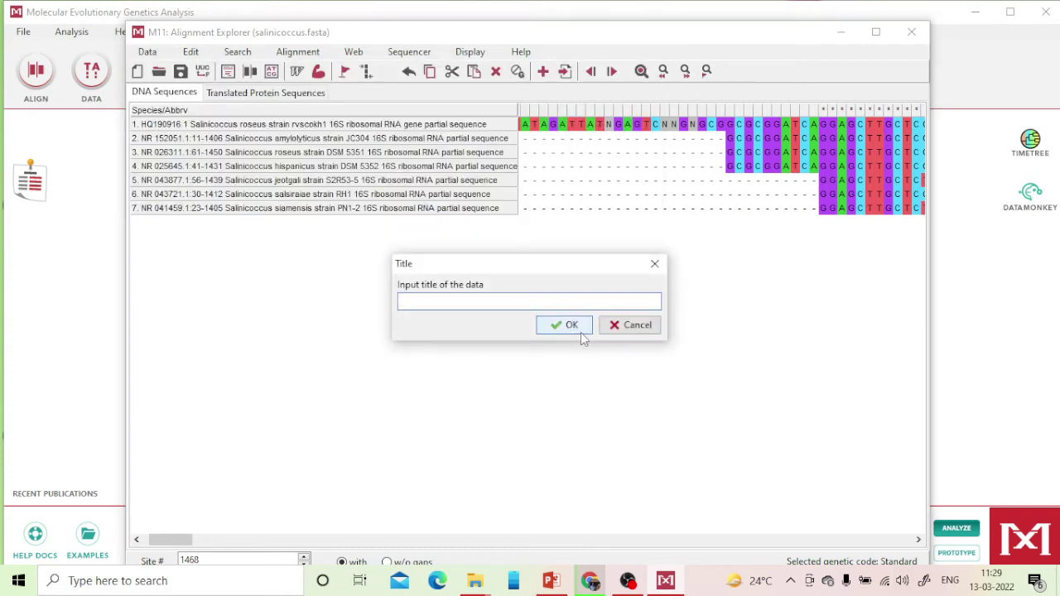
pyautogui.click(572, 326)
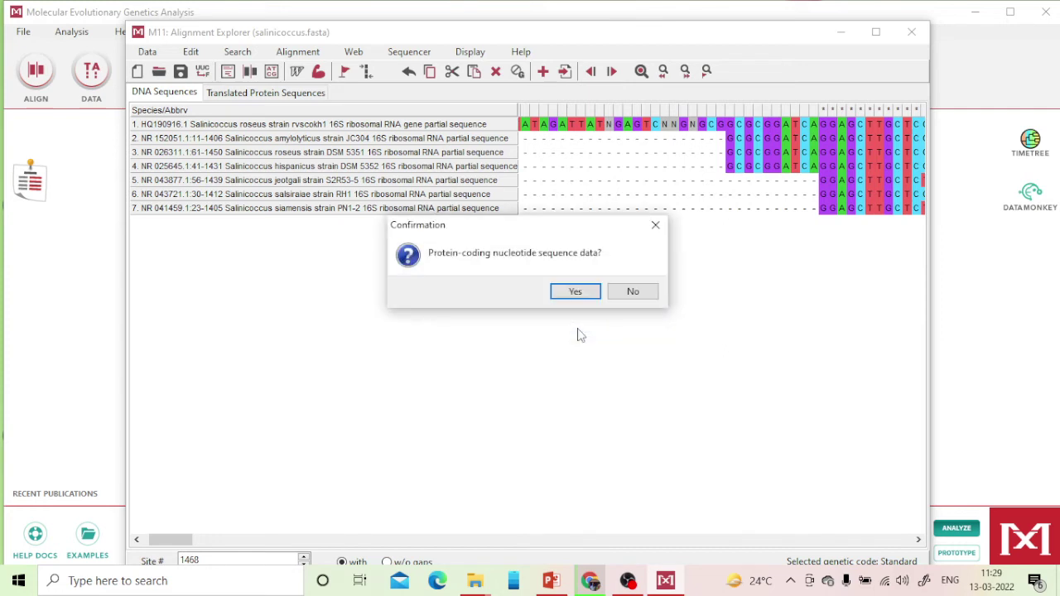
pyautogui.click(629, 292)
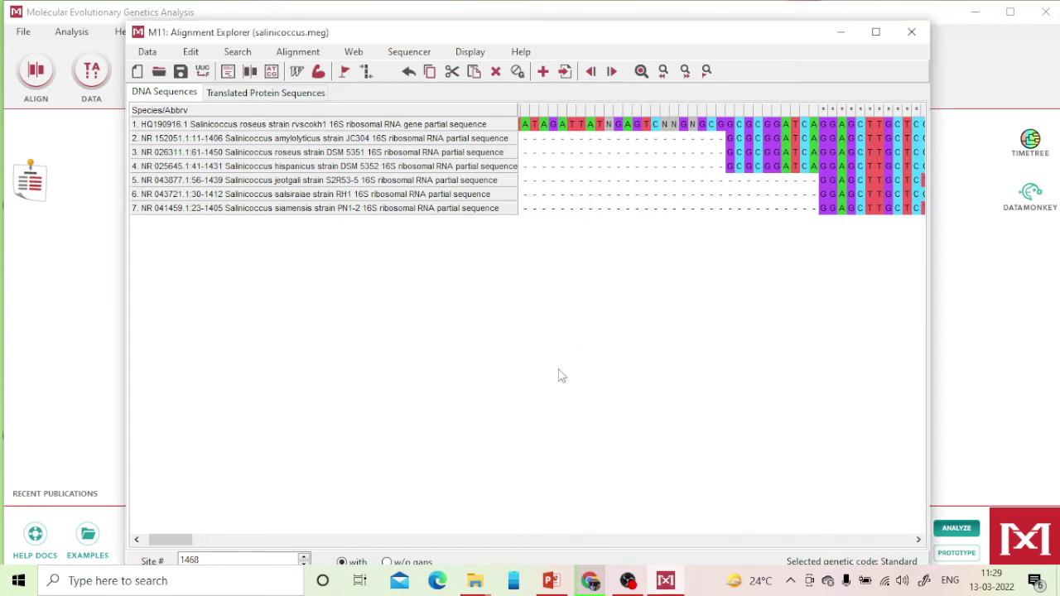
pyautogui.click(913, 33)
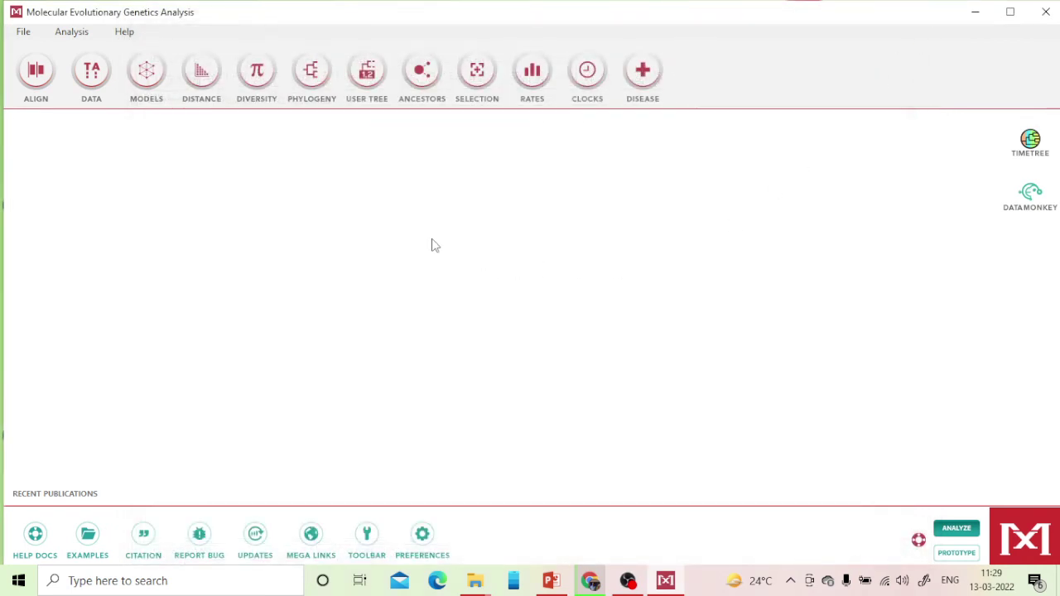
# Start a Maximum Parsimony tree analysis on salinicoccus.meg, and move and widen its preferences window so all settings are readable.
pyautogui.click(321, 89)
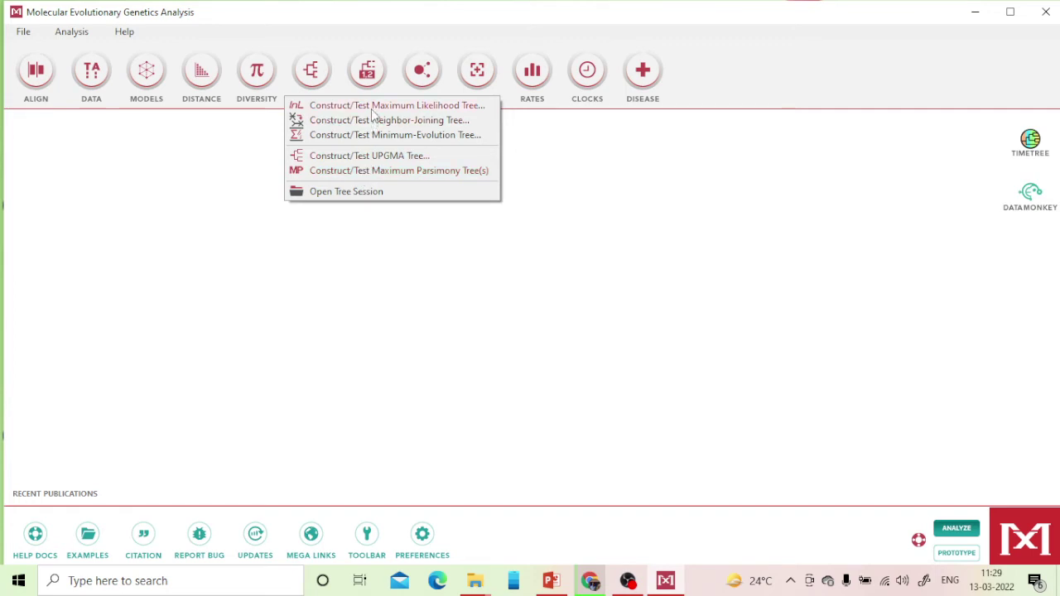
pyautogui.click(378, 171)
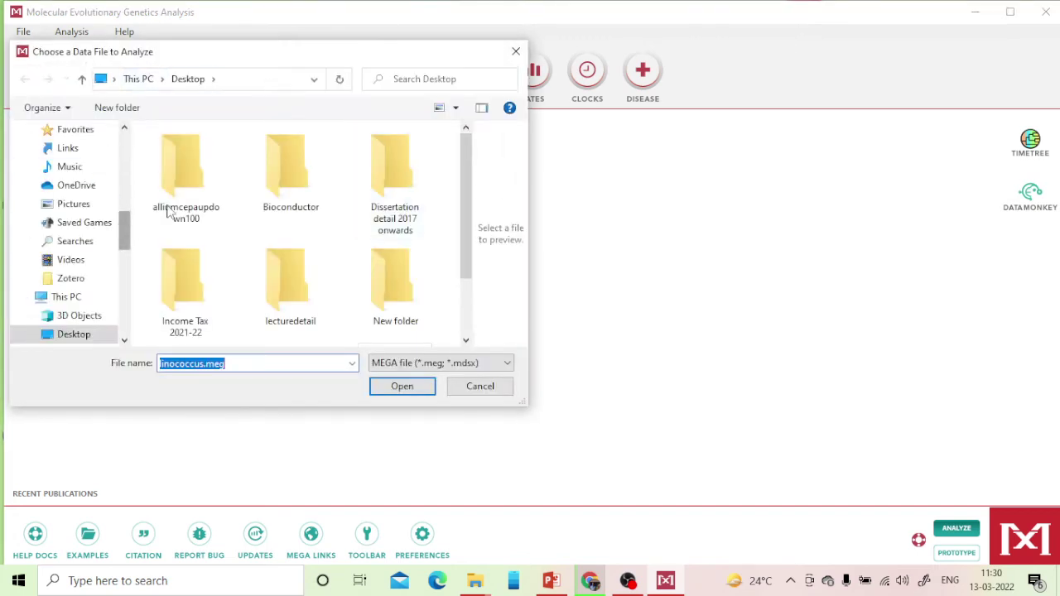
pyautogui.moveTo(463, 224); pyautogui.dragTo(461, 280)
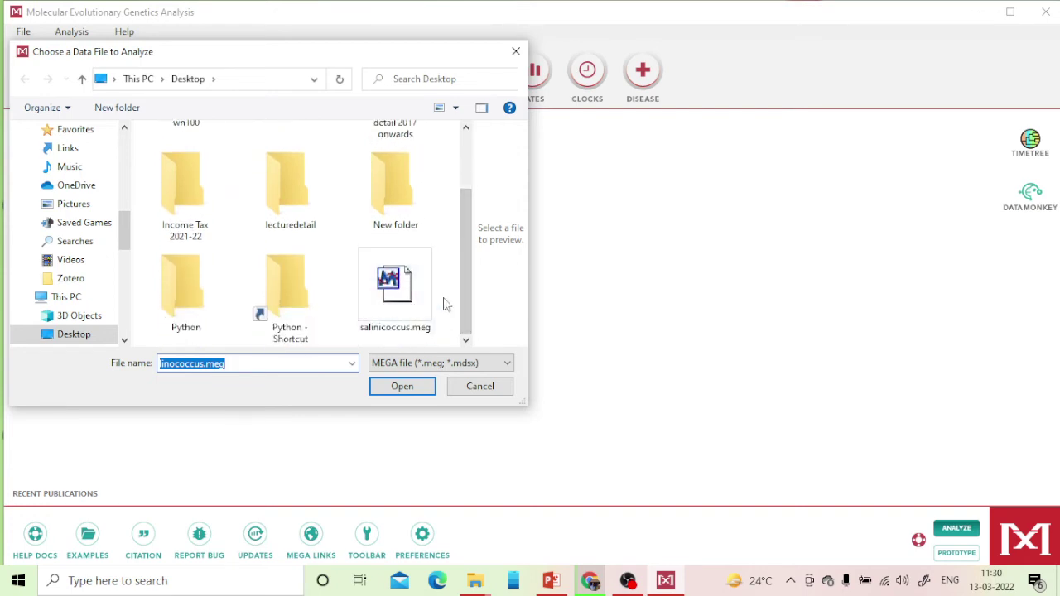
pyautogui.click(396, 289)
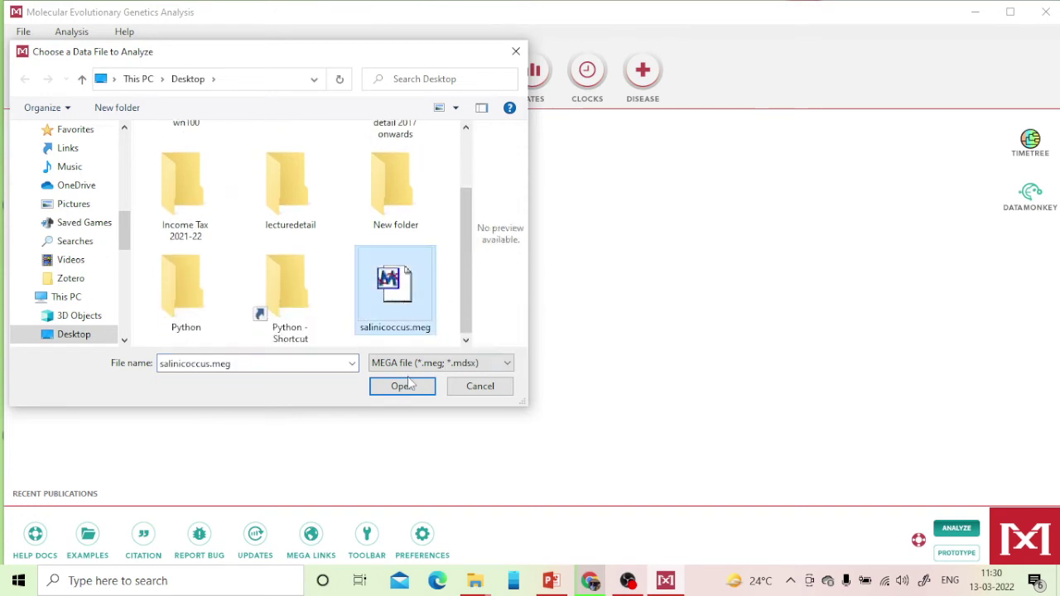
pyautogui.click(402, 386)
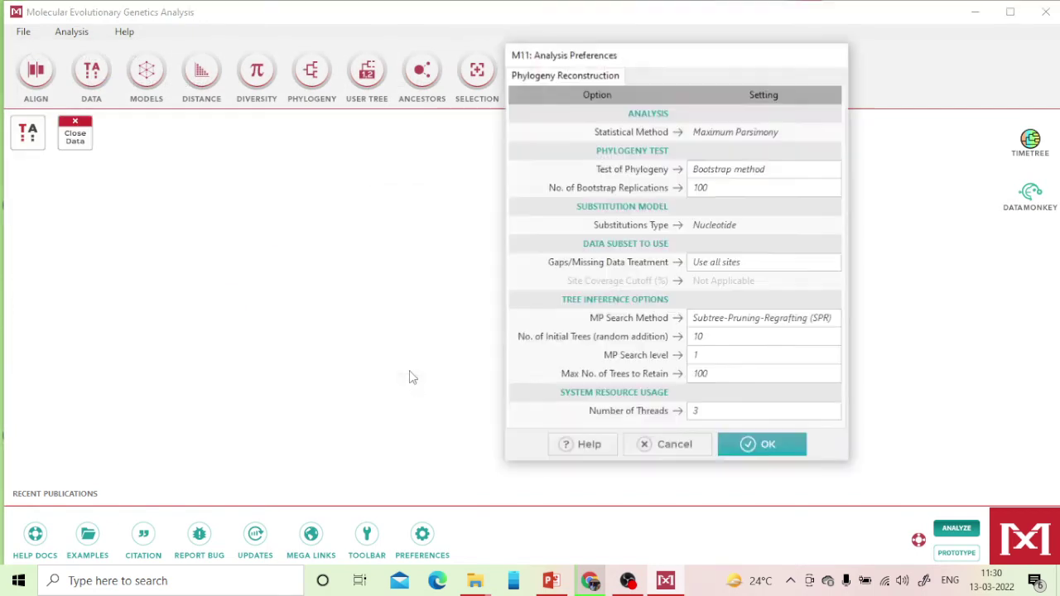
pyautogui.moveTo(651, 59); pyautogui.dragTo(459, 17)
pyautogui.moveTo(672, 258); pyautogui.dragTo(822, 262)
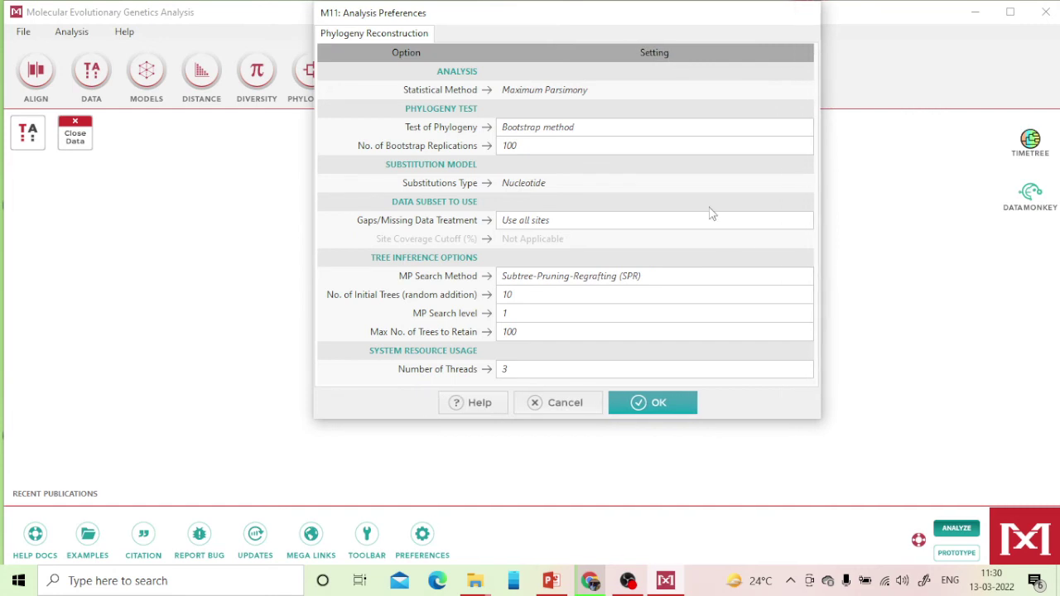
# Run the Maximum Parsimony analysis using the Bootstrap method with 100 replications and all sites.
pyautogui.click(584, 132)
pyautogui.click(584, 132)
pyautogui.click(585, 133)
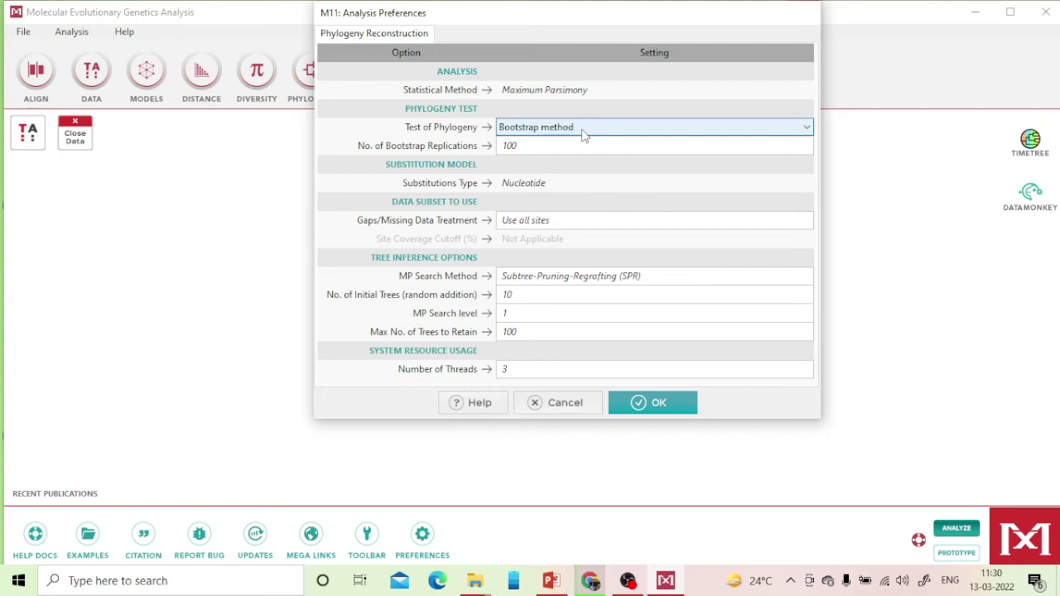
pyautogui.click(549, 146)
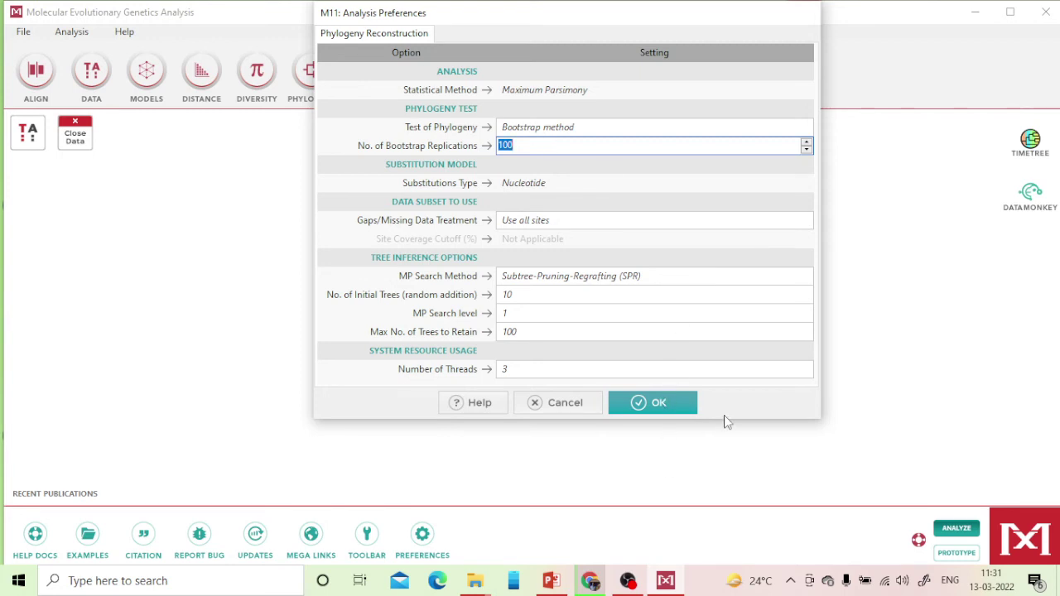
pyautogui.click(648, 406)
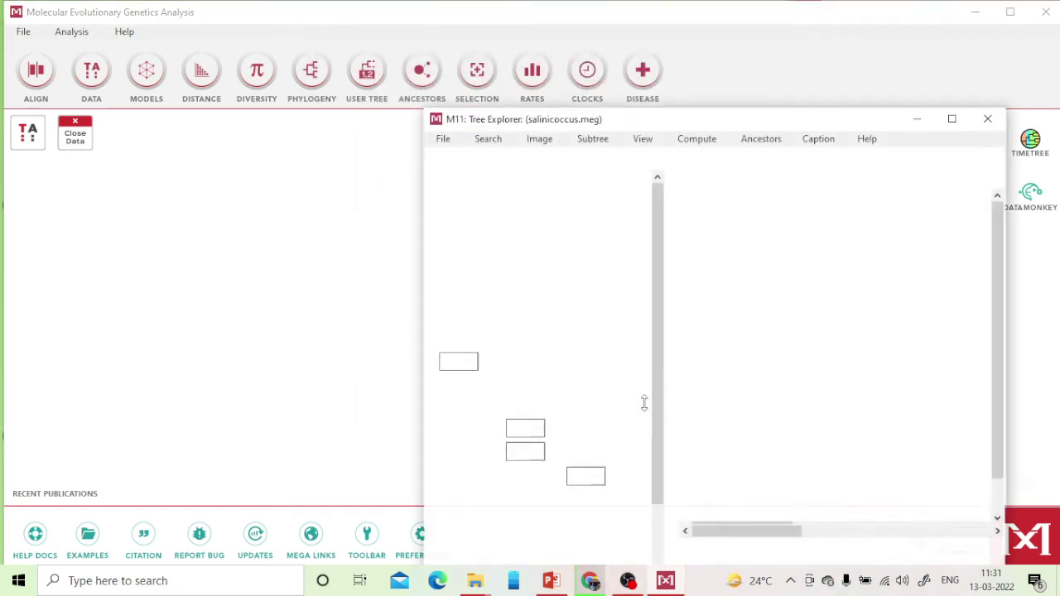
# Reposition and widen the Tree Explorer window so more of the taxon names can be read.
pyautogui.moveTo(785, 116); pyautogui.dragTo(489, 90)
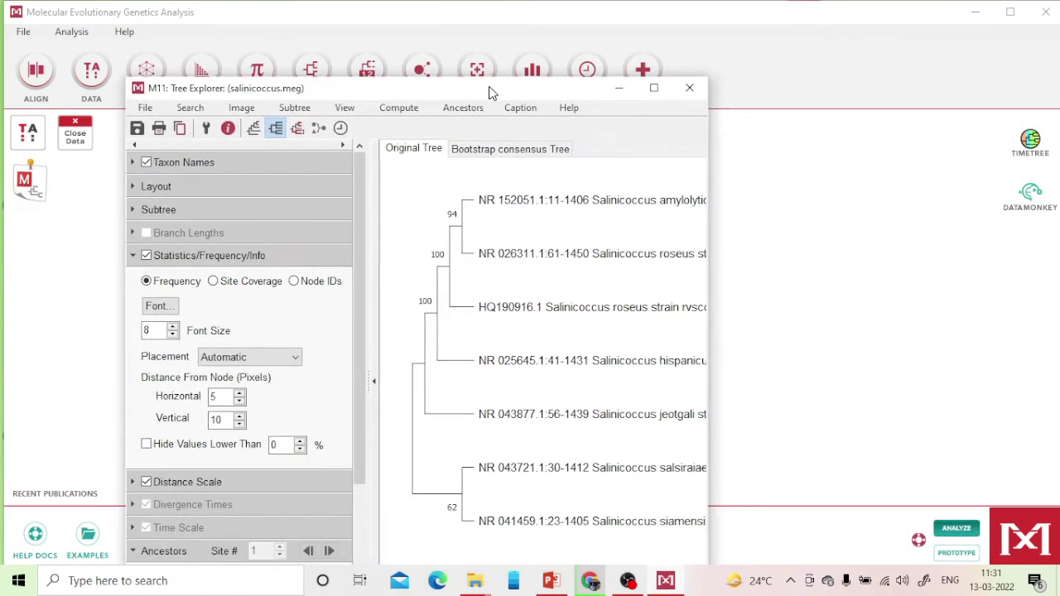
pyautogui.moveTo(708, 288); pyautogui.dragTo(963, 262)
pyautogui.moveTo(594, 89); pyautogui.dragTo(538, 12)
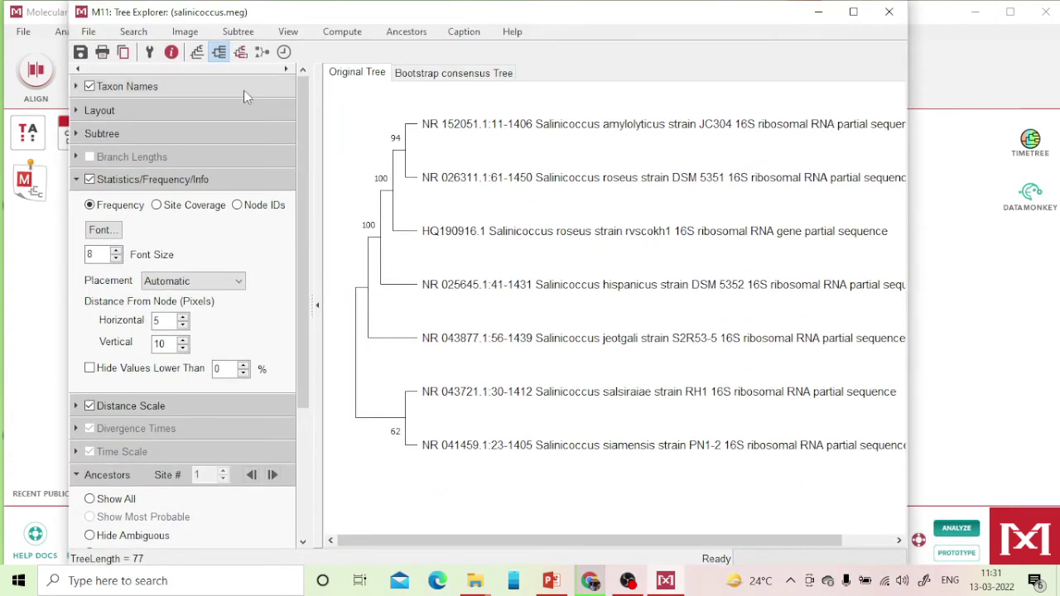
# Display the traditional tree with straight branches, switch it to curved branches, and maximize the Tree Explorer window.
pyautogui.click(199, 57)
pyautogui.moveTo(243, 74)
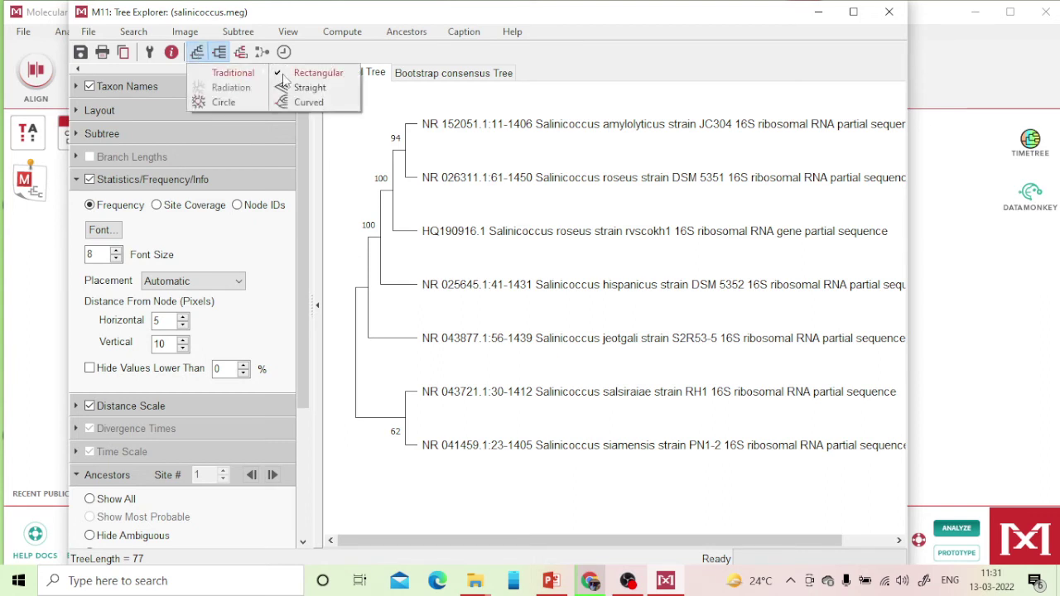
pyautogui.click(312, 87)
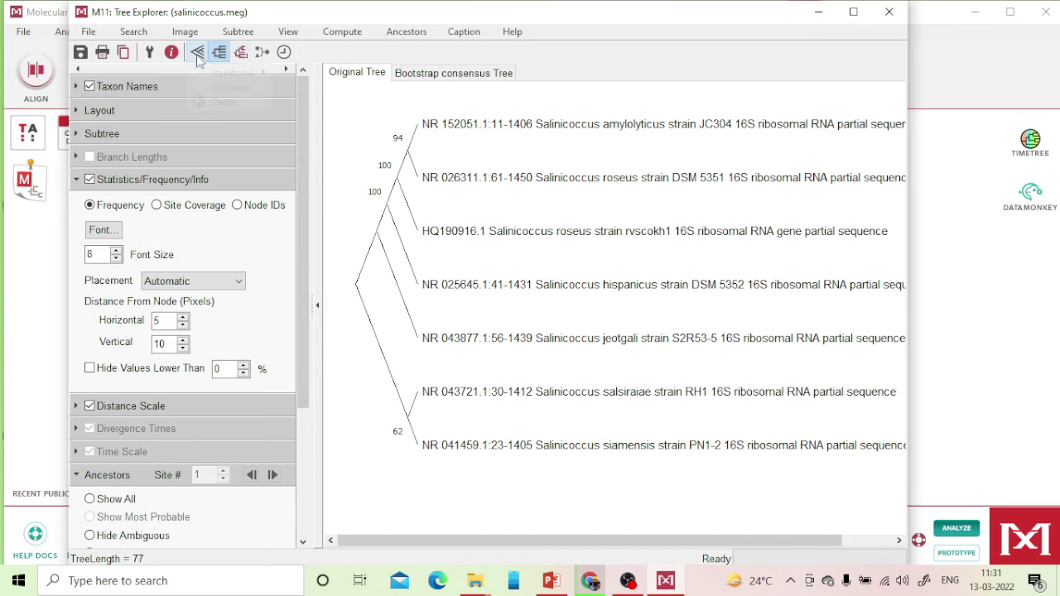
pyautogui.moveTo(224, 73)
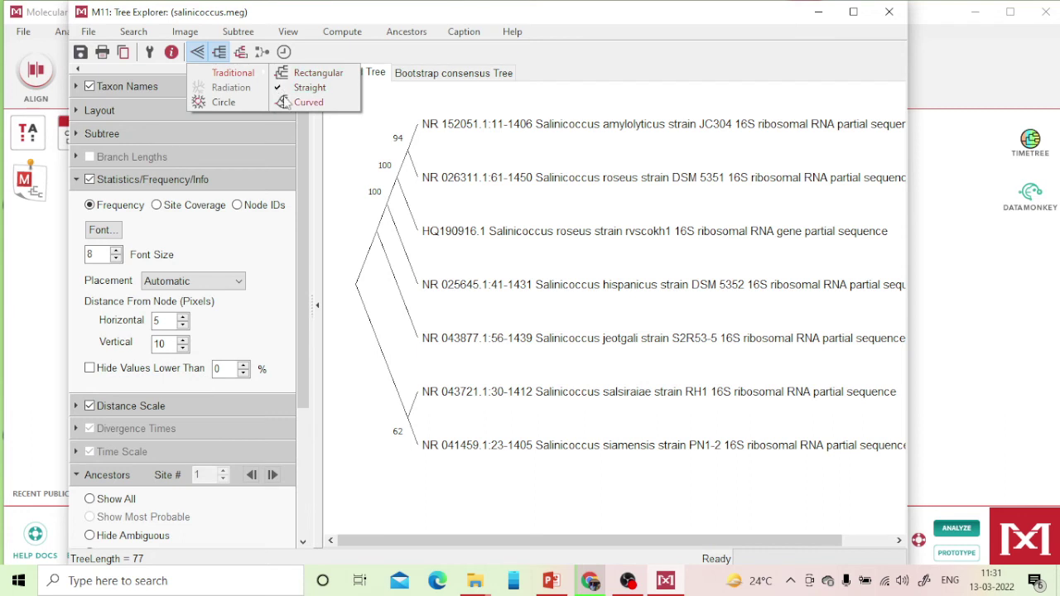
pyautogui.click(284, 101)
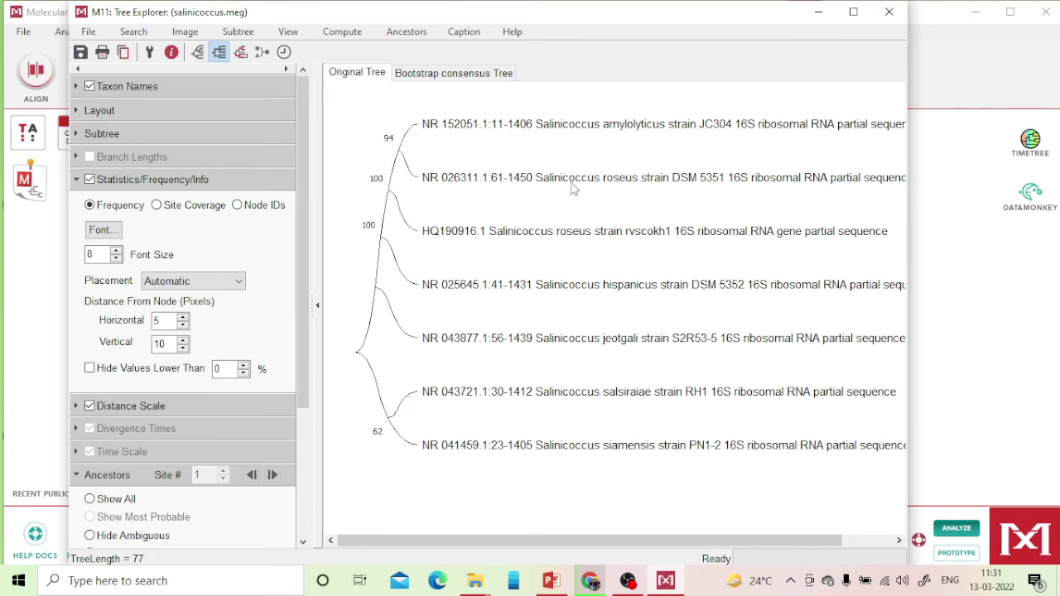
pyautogui.click(853, 15)
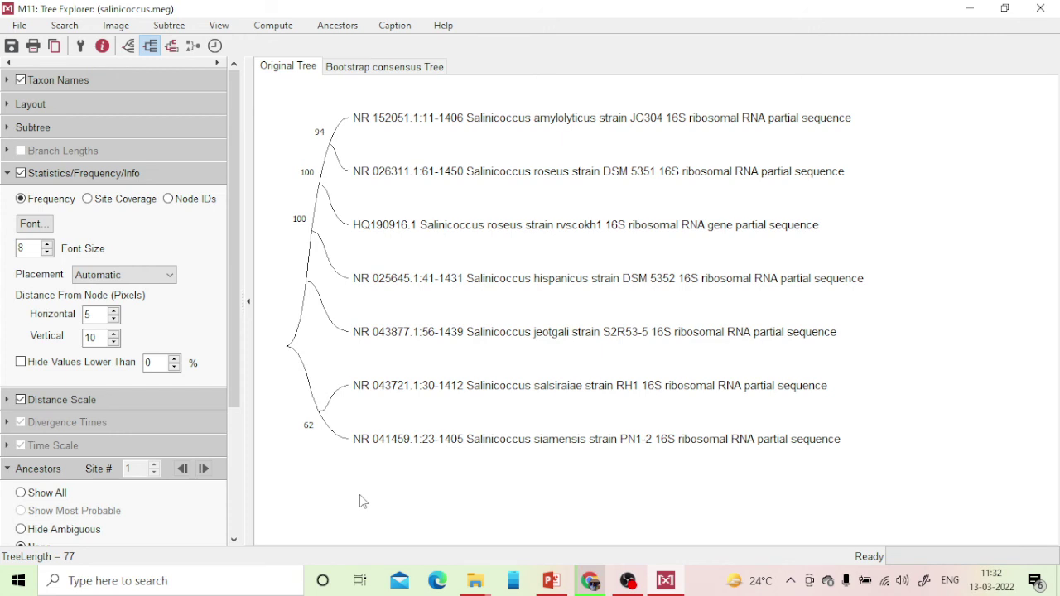
# Turn off the topology-only display to draw the curved tree with average branch lengths, answering the prompts about cancelling the calculation.
pyautogui.click(151, 49)
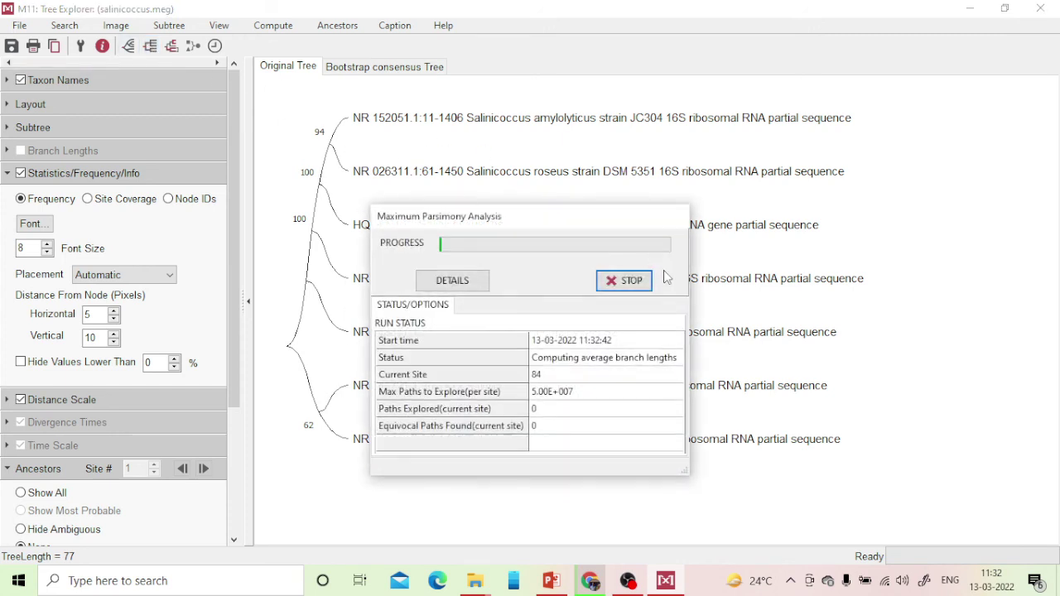
pyautogui.click(633, 281)
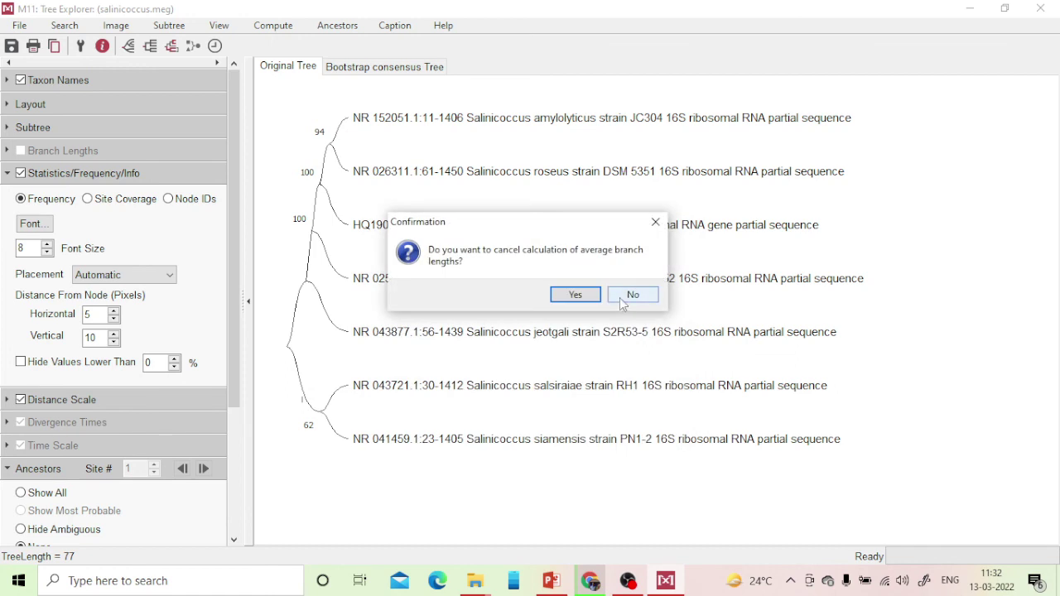
pyautogui.click(623, 300)
pyautogui.click(618, 239)
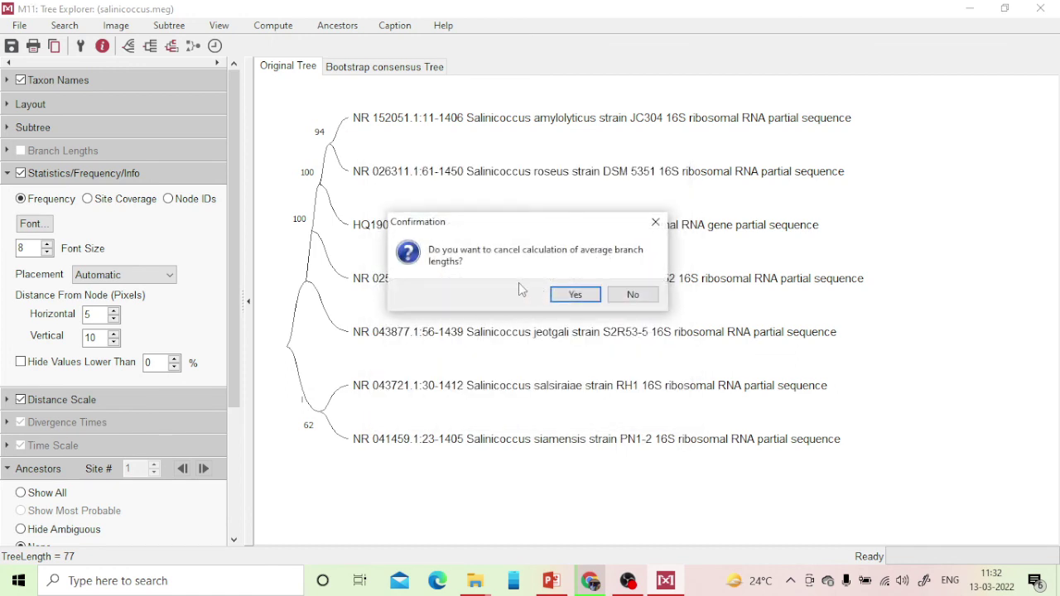
pyautogui.click(578, 300)
pyautogui.click(634, 289)
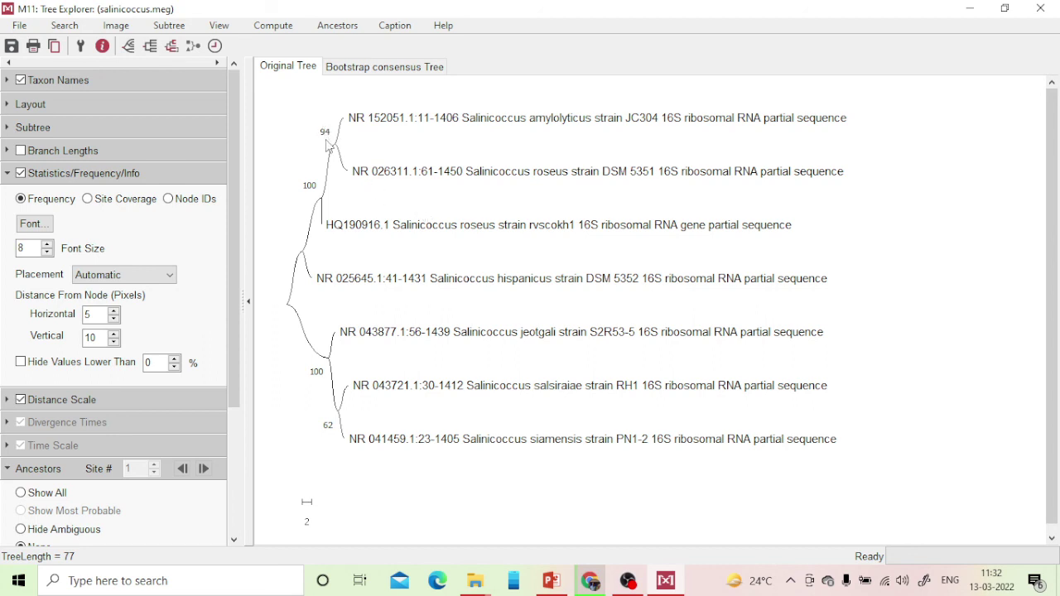
# Try to export the tree as a PNG image without specifying a file name.
pyautogui.click(123, 26)
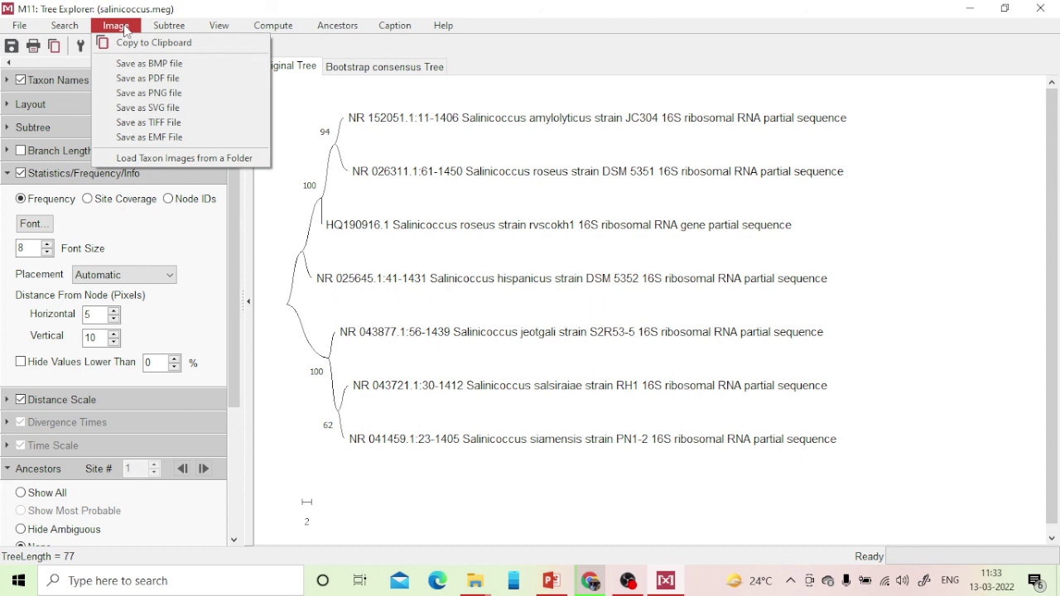
pyautogui.click(151, 98)
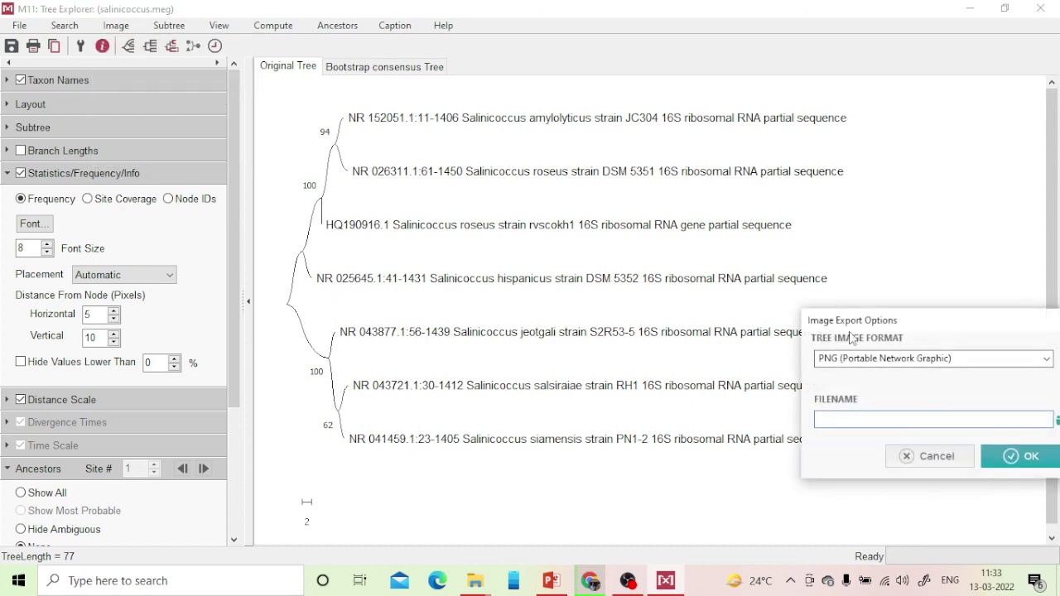
pyautogui.moveTo(903, 326); pyautogui.dragTo(616, 231)
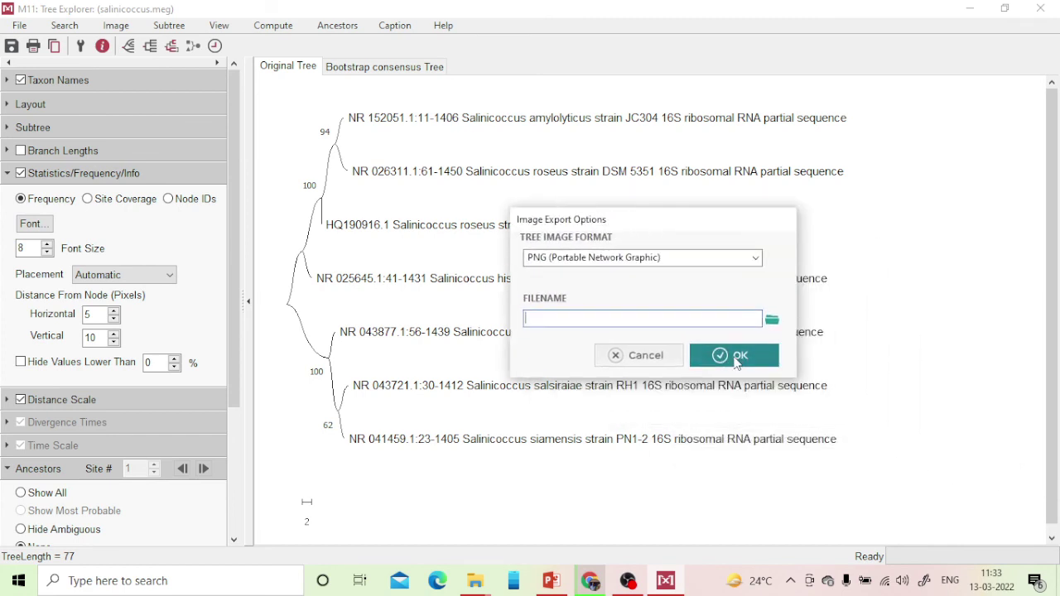
pyautogui.click(698, 353)
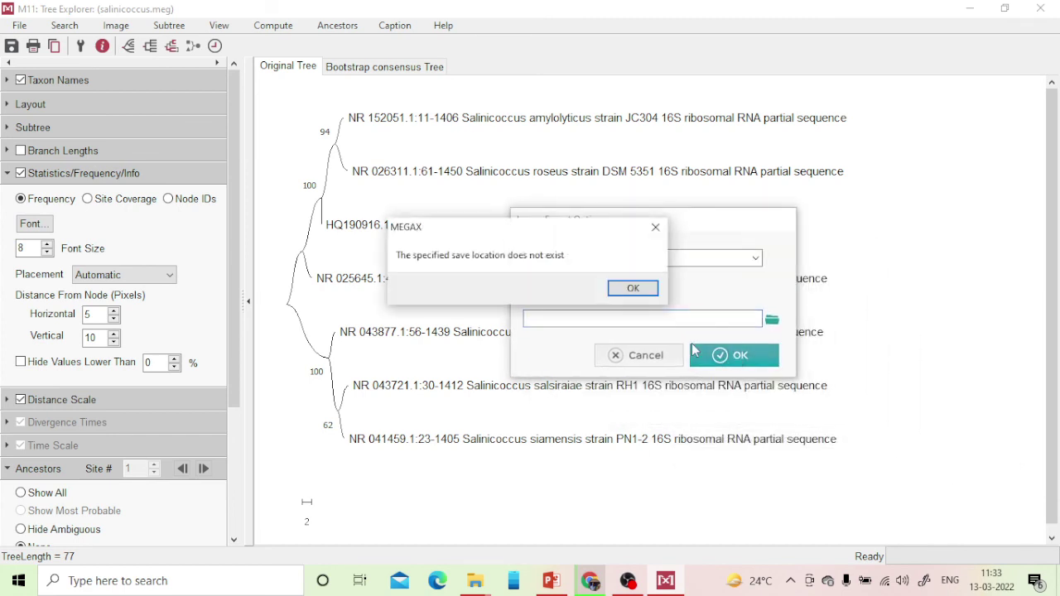
pyautogui.click(627, 288)
# Export the tree as a PNG image named 16s.png on the Desktop.
pyautogui.click(116, 25)
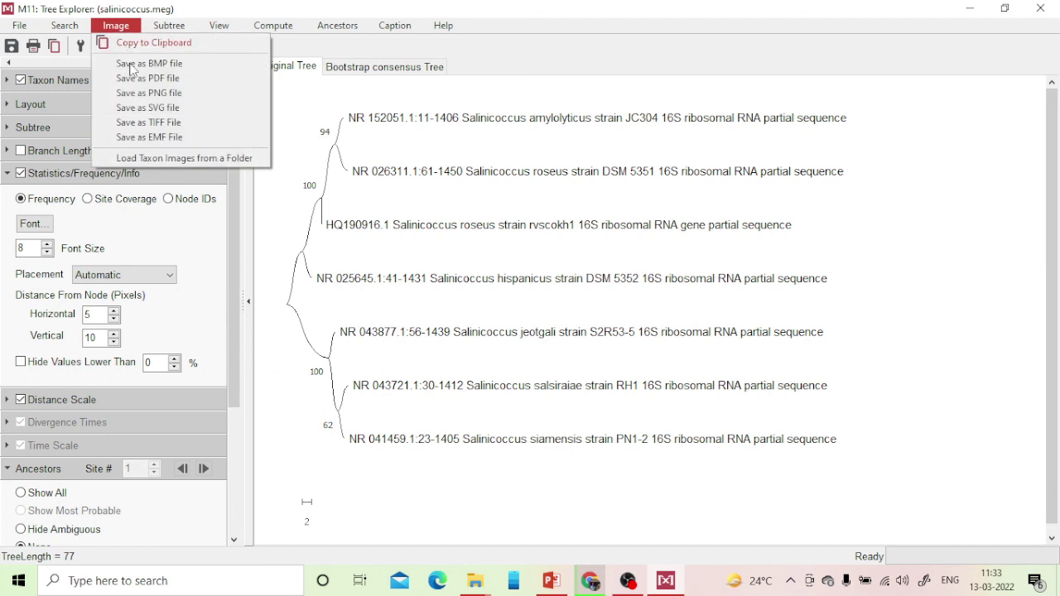
pyautogui.click(152, 98)
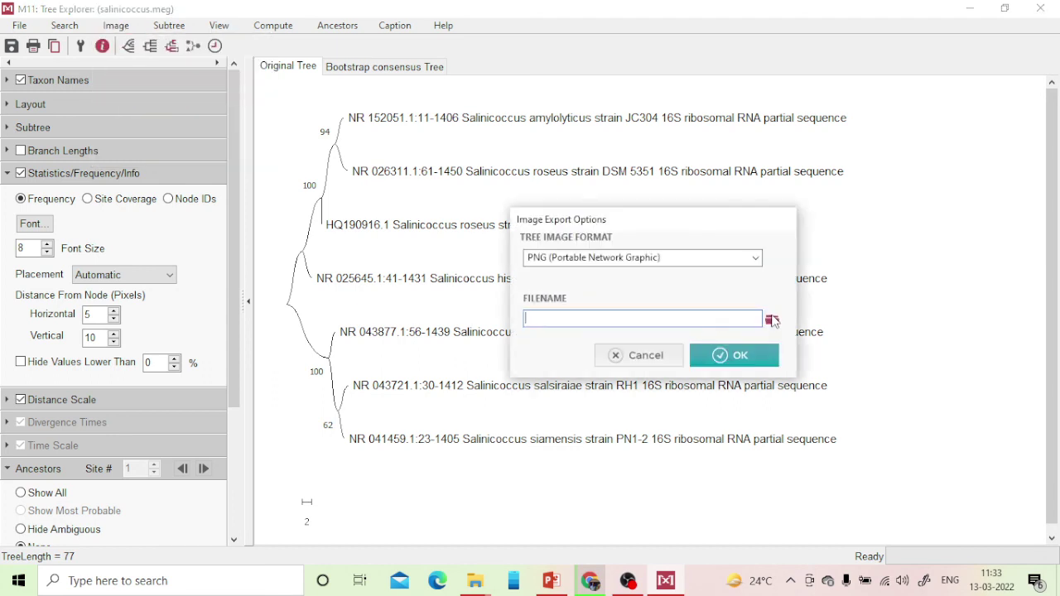
pyautogui.click(771, 319)
pyautogui.scroll(5, 585, 274)
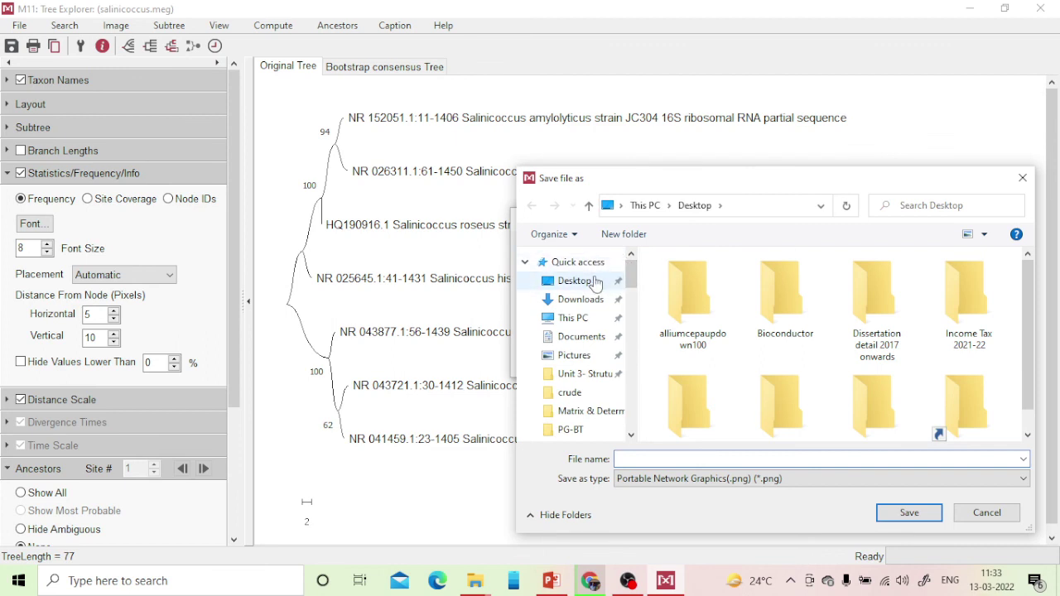
pyautogui.write('16s')
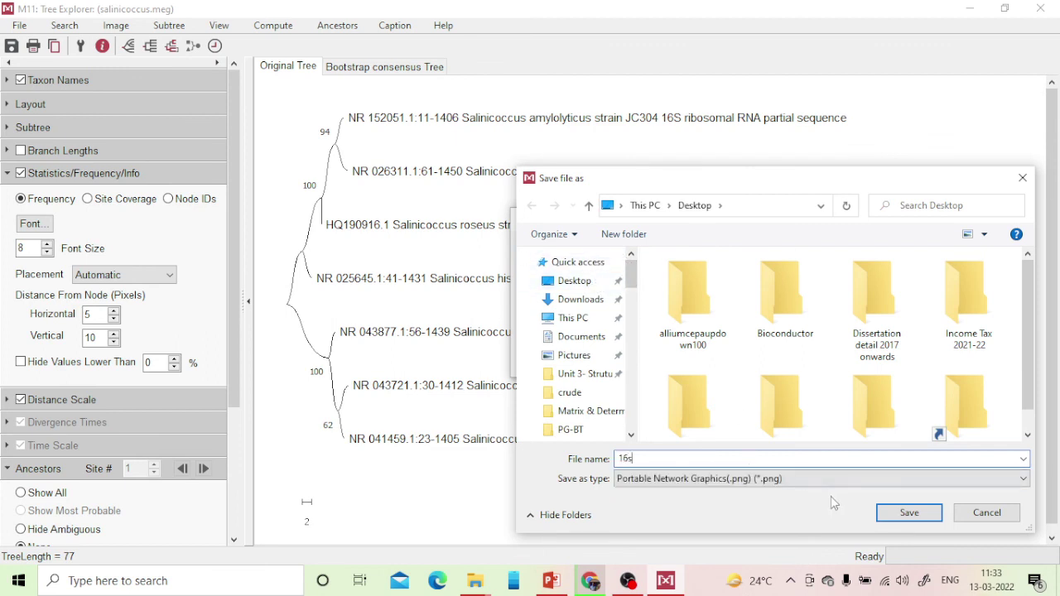
pyautogui.click(878, 514)
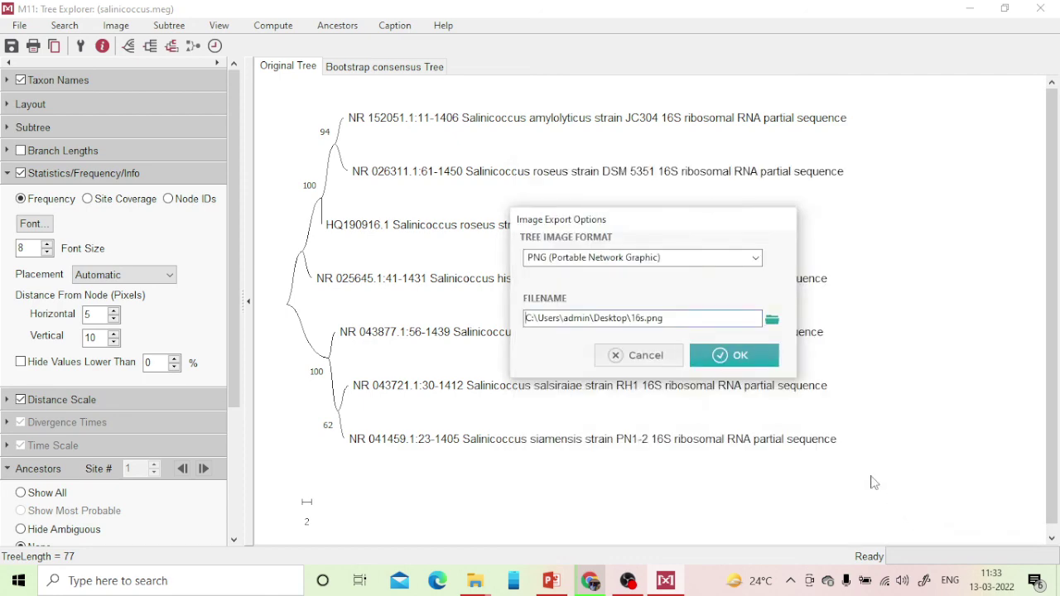
pyautogui.click(737, 355)
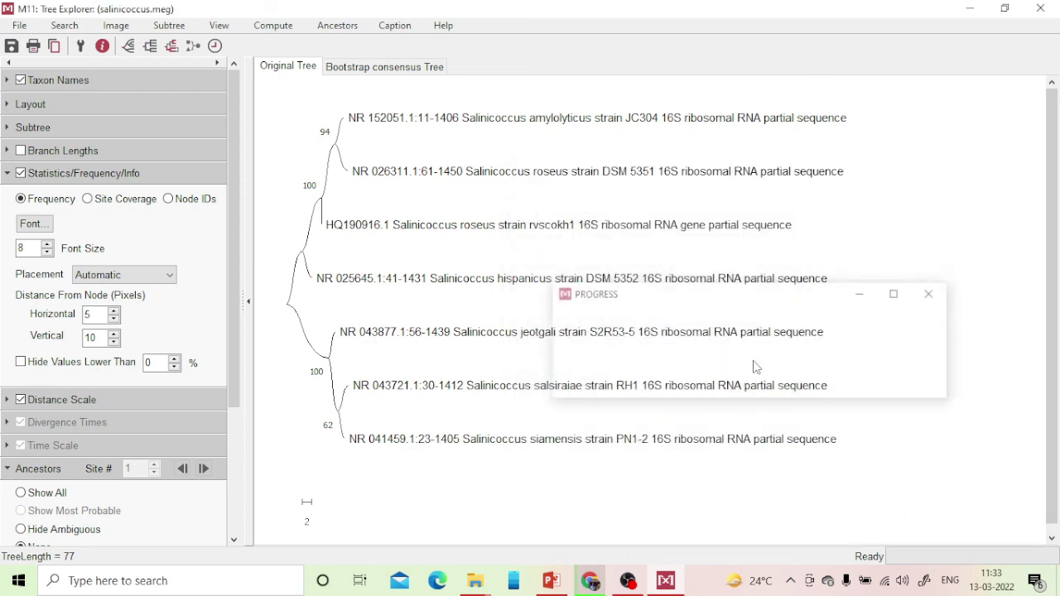
# Minimize the MEGA windows, view the exported 16s.png from the desktop, and close the image viewer.
pyautogui.click(973, 10)
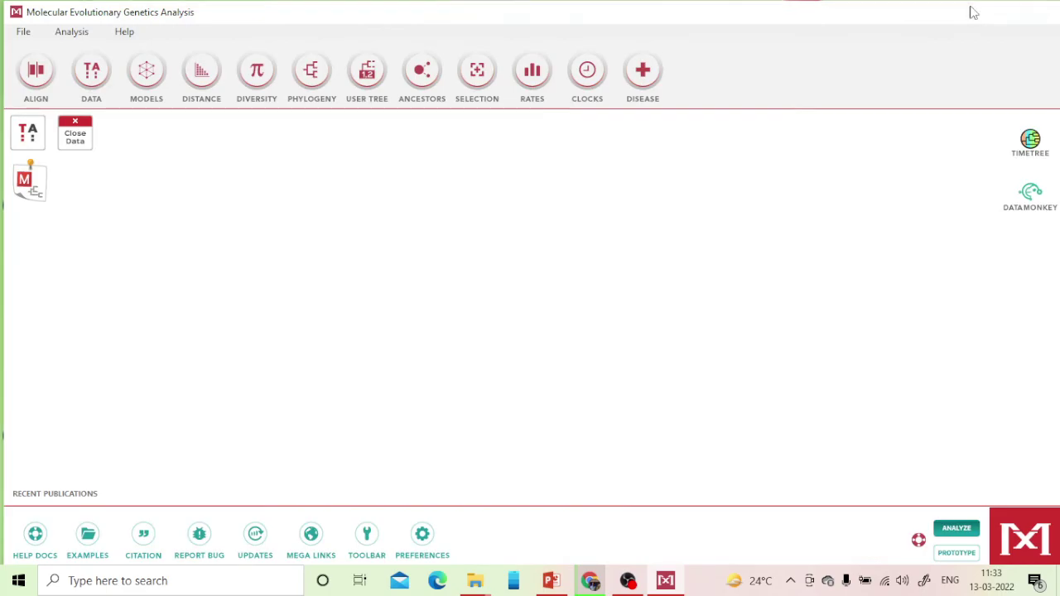
pyautogui.click(974, 11)
pyautogui.doubleClick(393, 269)
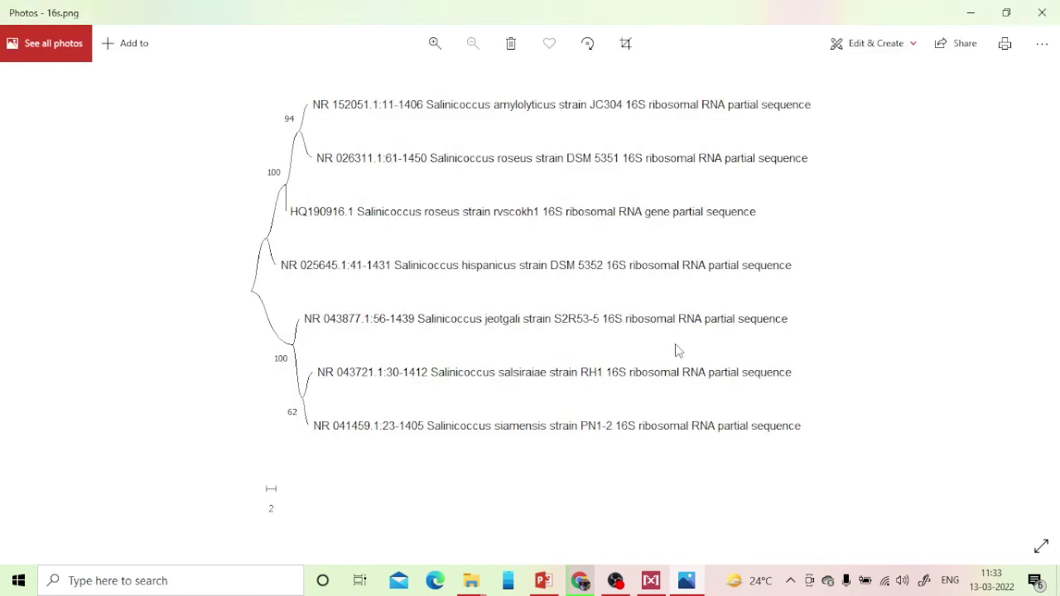
pyautogui.click(1042, 13)
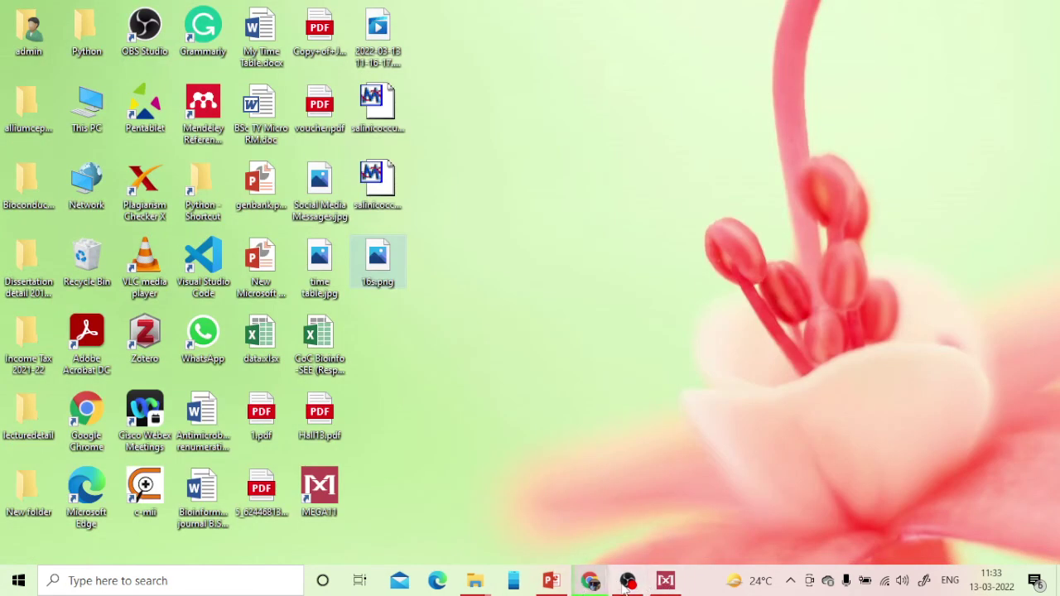
# Switch to the PowerPoint presentation and start the slide show from the slide on the four tree-building steps.
pyautogui.click(665, 584)
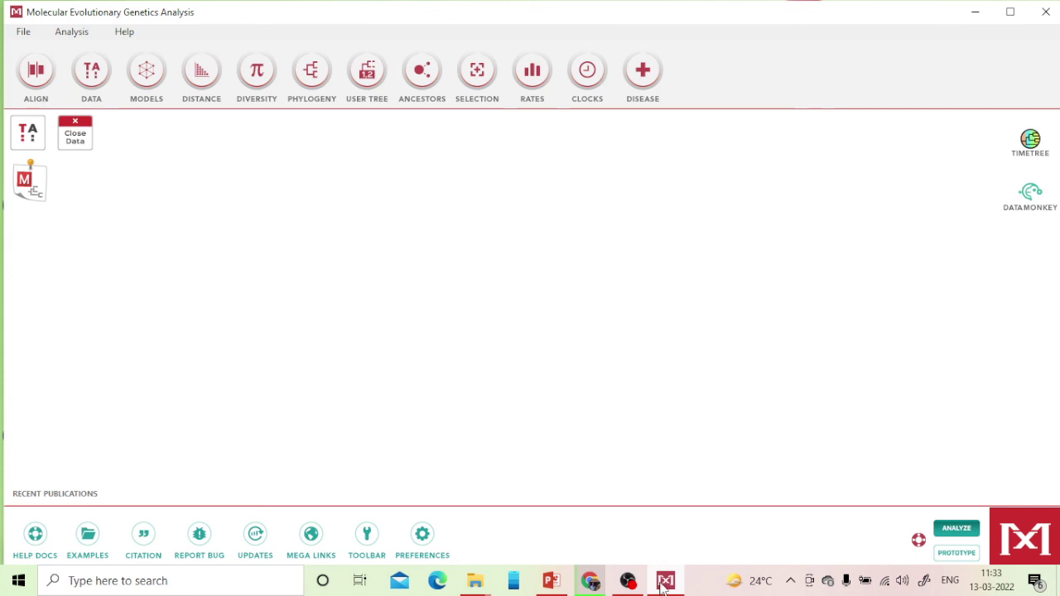
pyautogui.hotkey('alt', 'Tab')
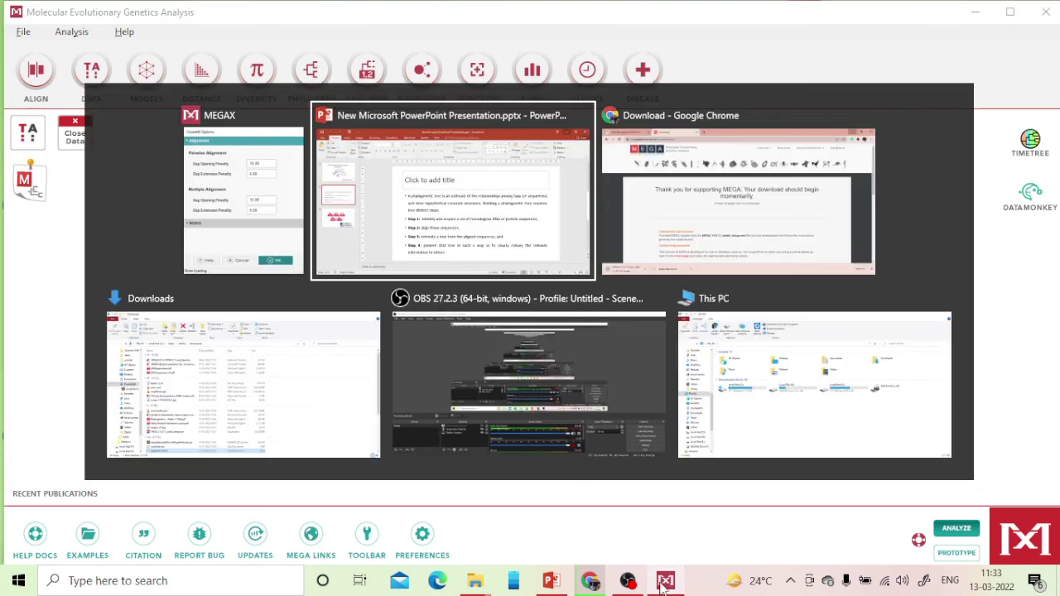
pyautogui.click(429, 263)
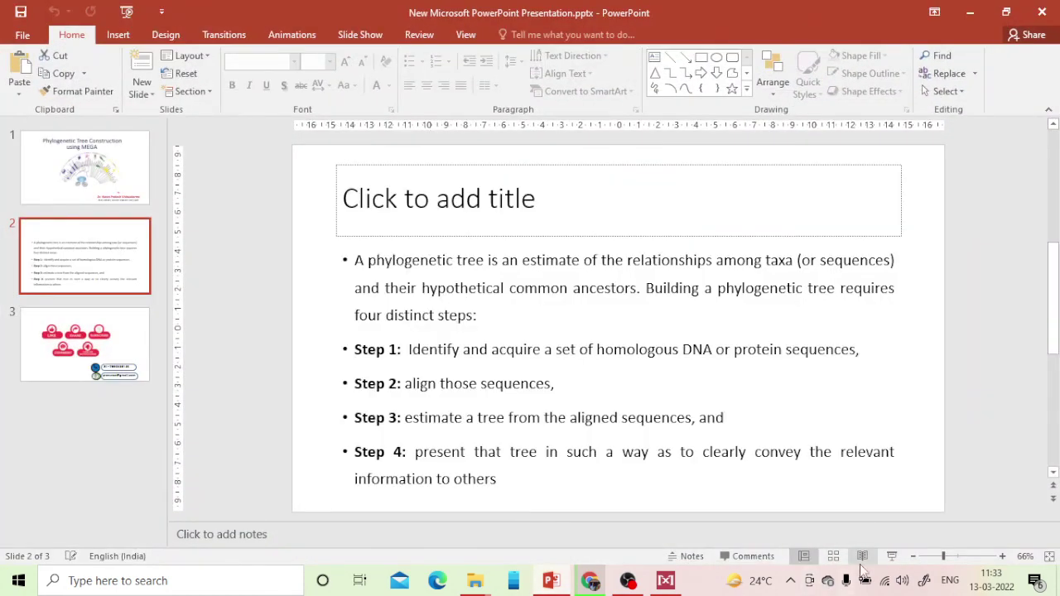
pyautogui.click(892, 556)
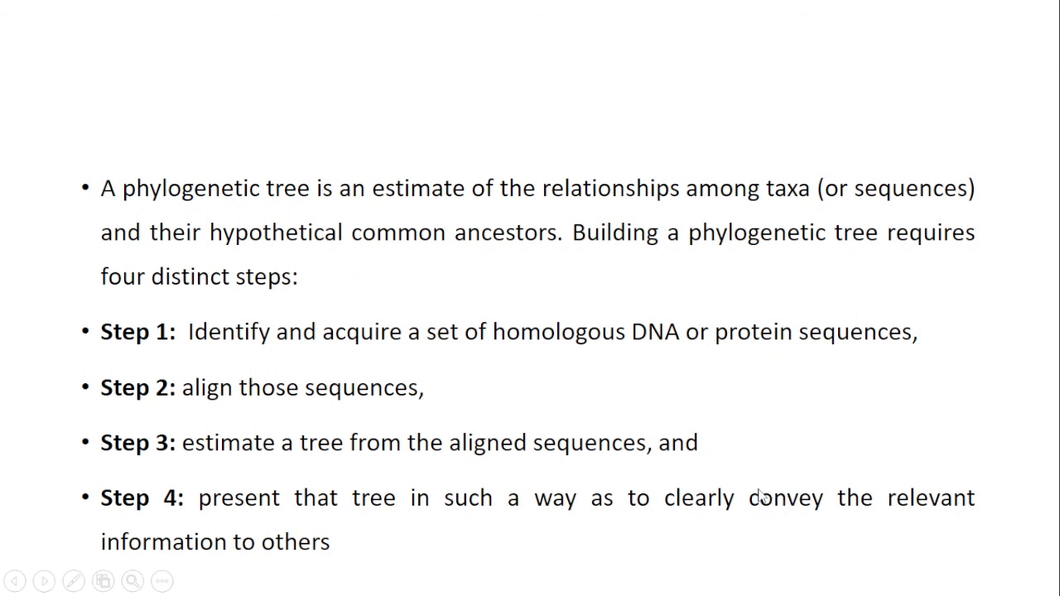